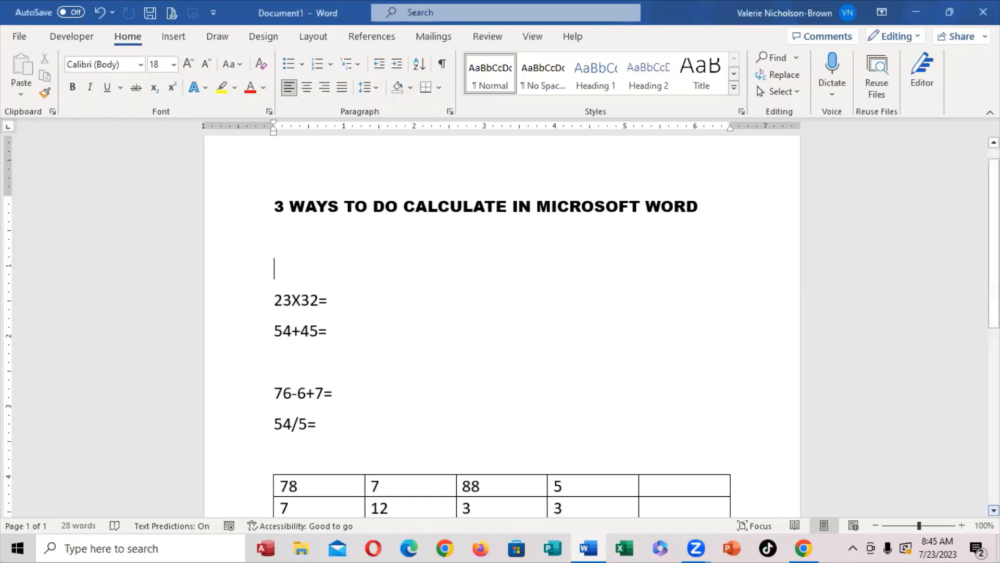
# Open the Windows Calculator over the Word document that holds the unsolved calculations
pyautogui.scroll(-3, 500, 339)
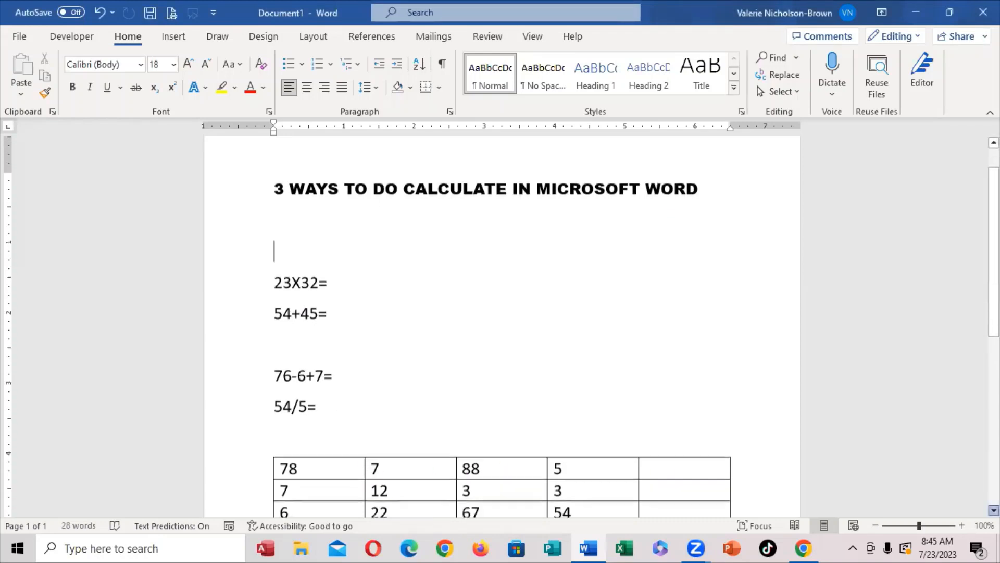
pyautogui.scroll(-2, 500, 339)
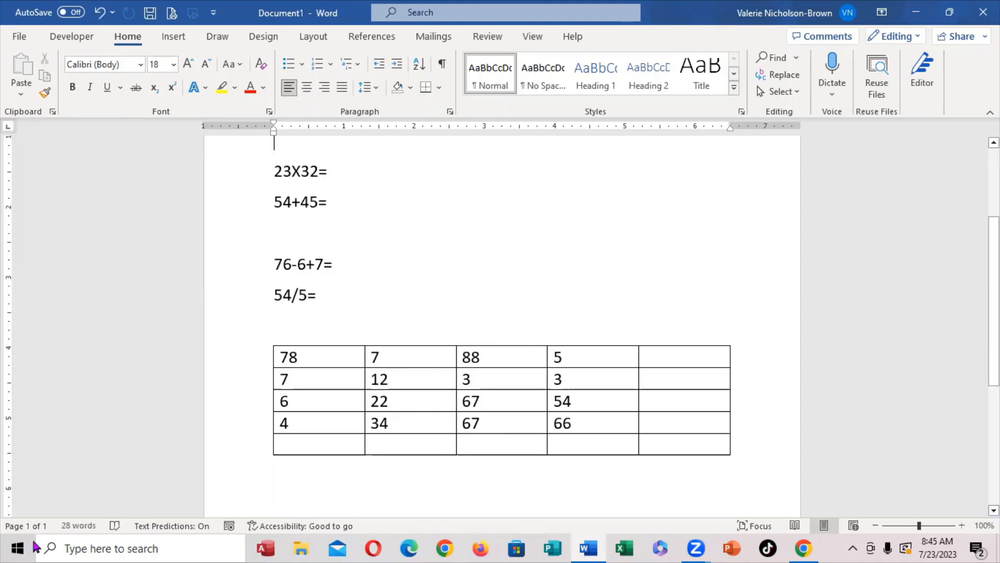
pyautogui.click(78, 547)
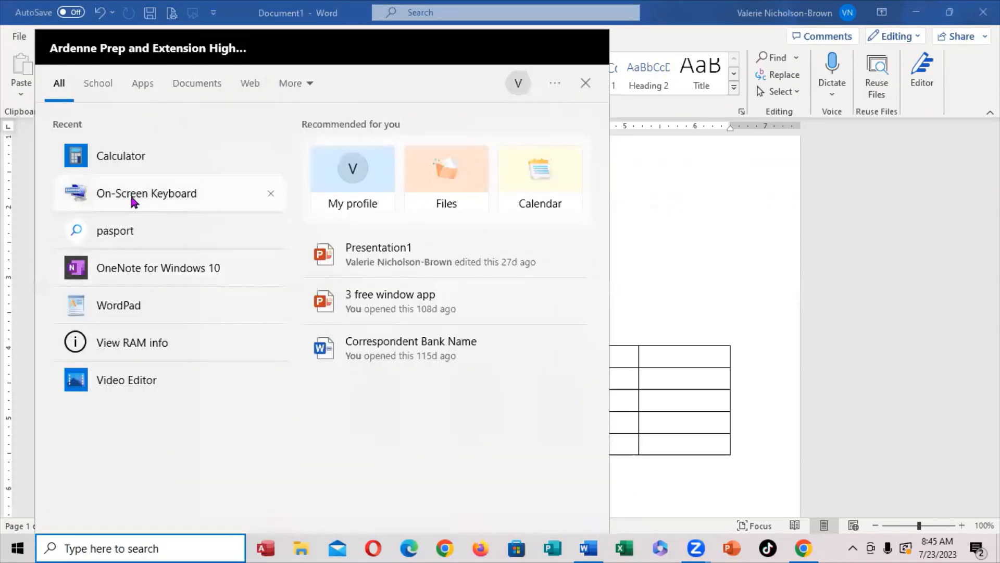
pyautogui.click(115, 158)
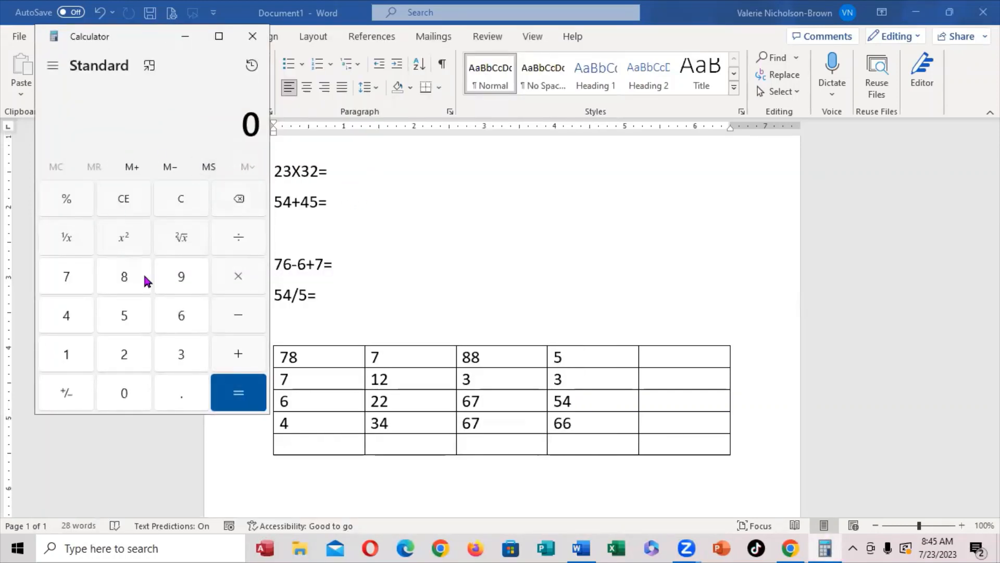
pyautogui.click(128, 356)
pyautogui.click(191, 356)
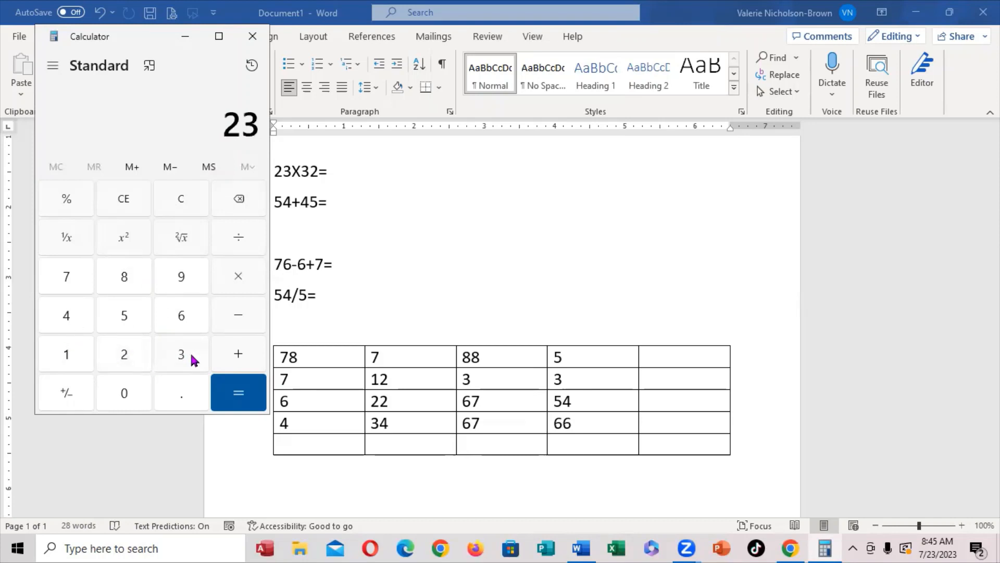
pyautogui.click(239, 281)
pyautogui.click(127, 362)
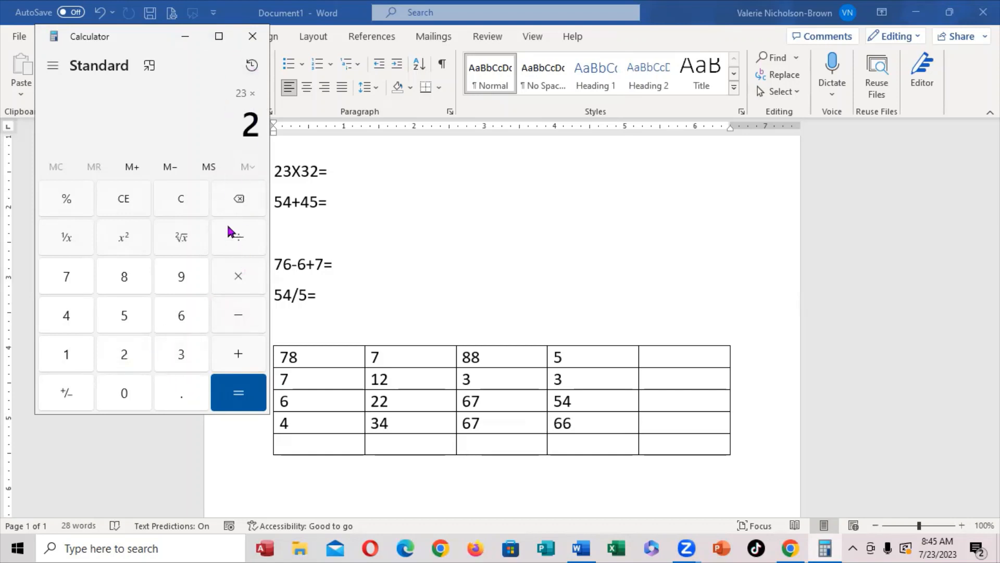
pyautogui.click(233, 211)
pyautogui.click(125, 360)
pyautogui.click(172, 357)
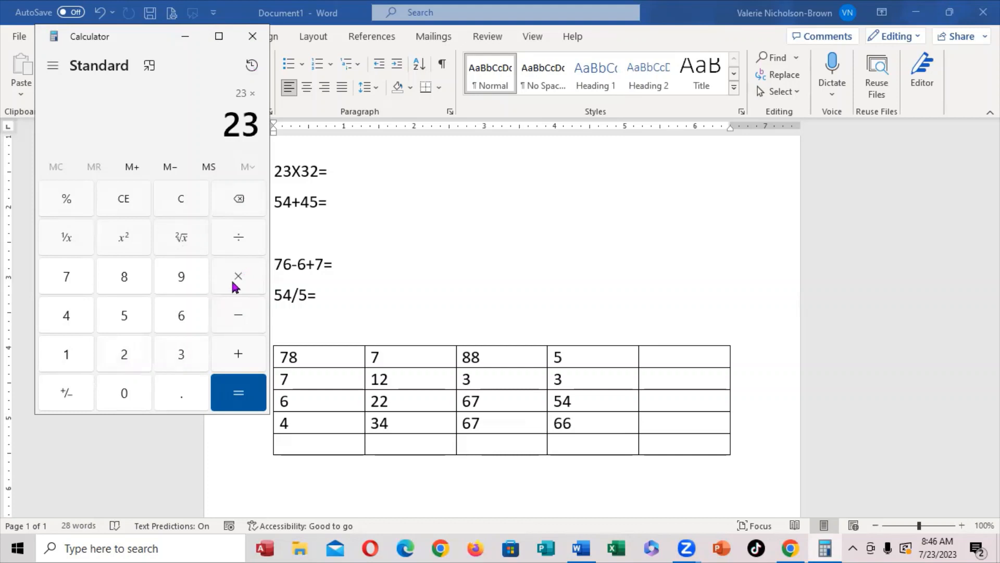
pyautogui.click(237, 275)
pyautogui.click(189, 359)
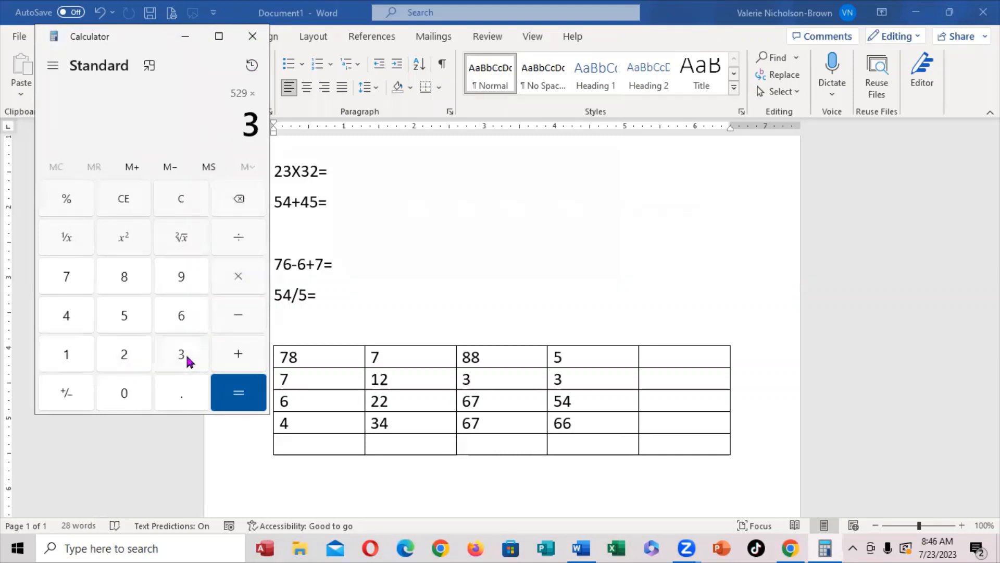
pyautogui.click(122, 363)
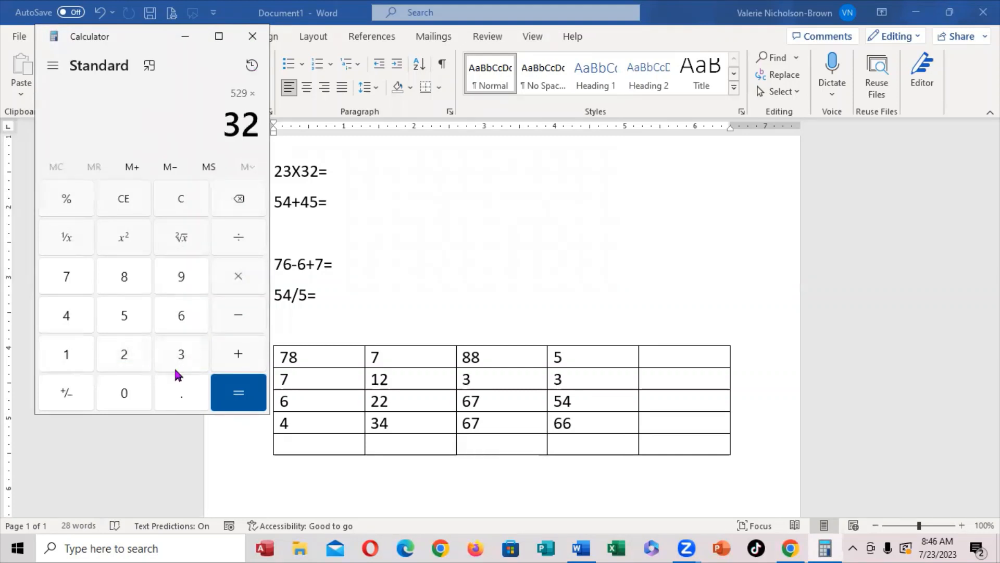
pyautogui.click(222, 399)
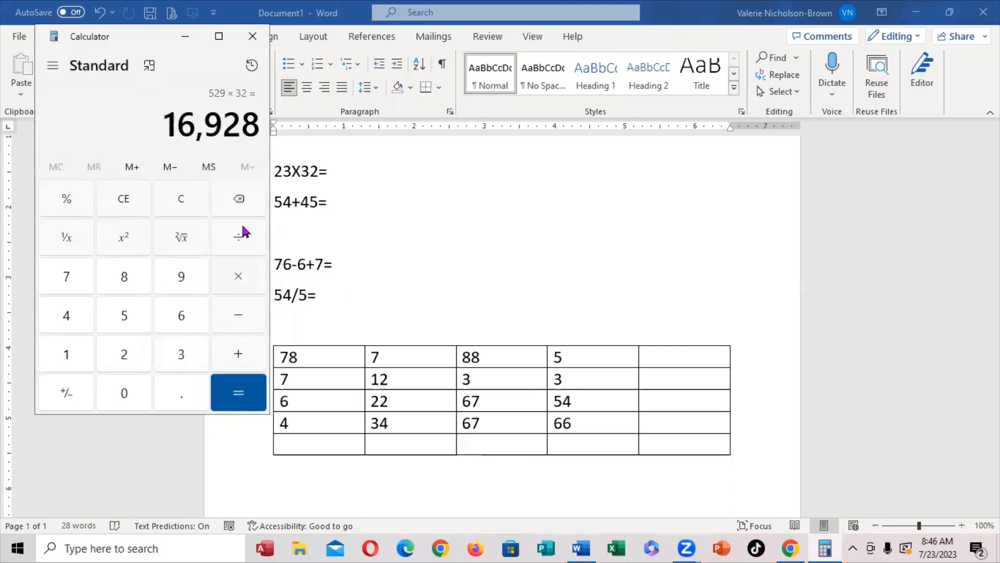
# Clear the calculator and multiply 23 by 32
pyautogui.click(244, 206)
pyautogui.click(124, 356)
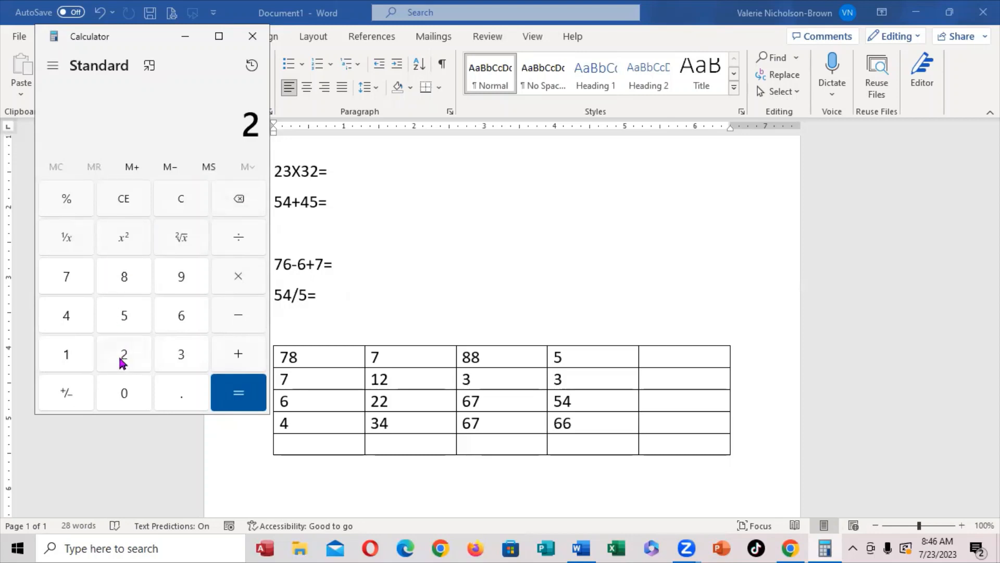
pyautogui.click(177, 363)
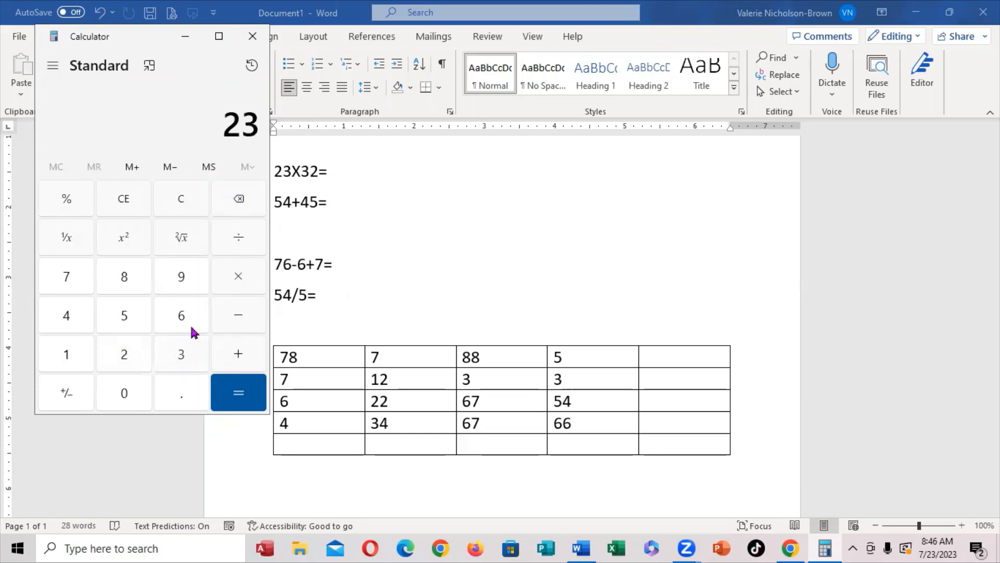
pyautogui.click(240, 279)
pyautogui.click(173, 357)
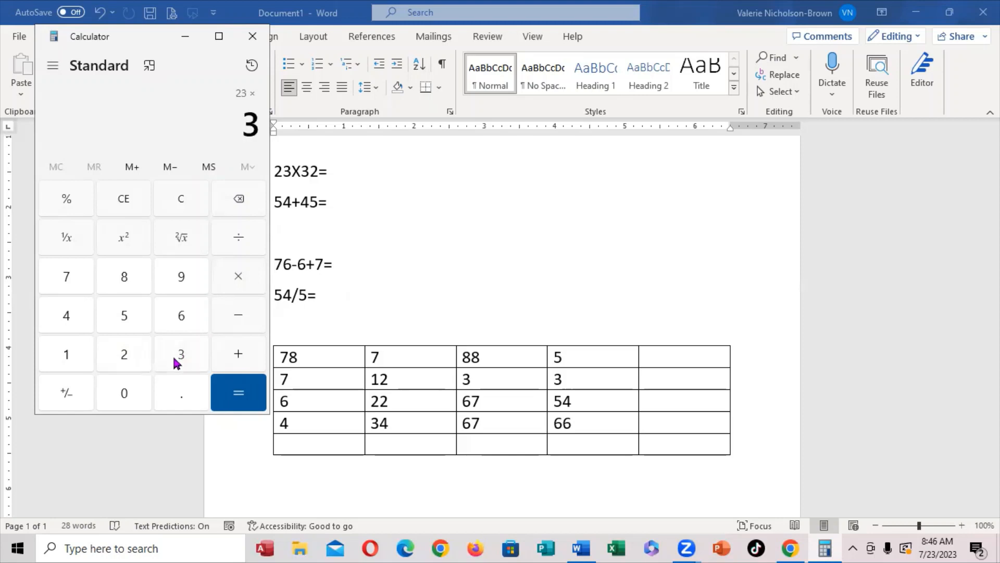
pyautogui.click(106, 354)
pyautogui.click(237, 391)
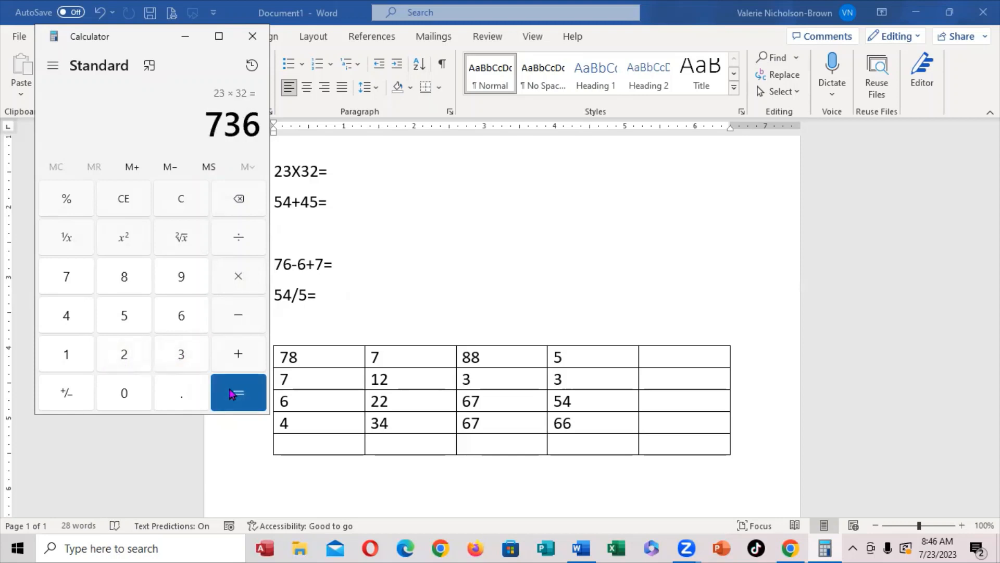
# Switch to the Word document and enter 736 as the answer after "23X32="
pyautogui.click(344, 168)
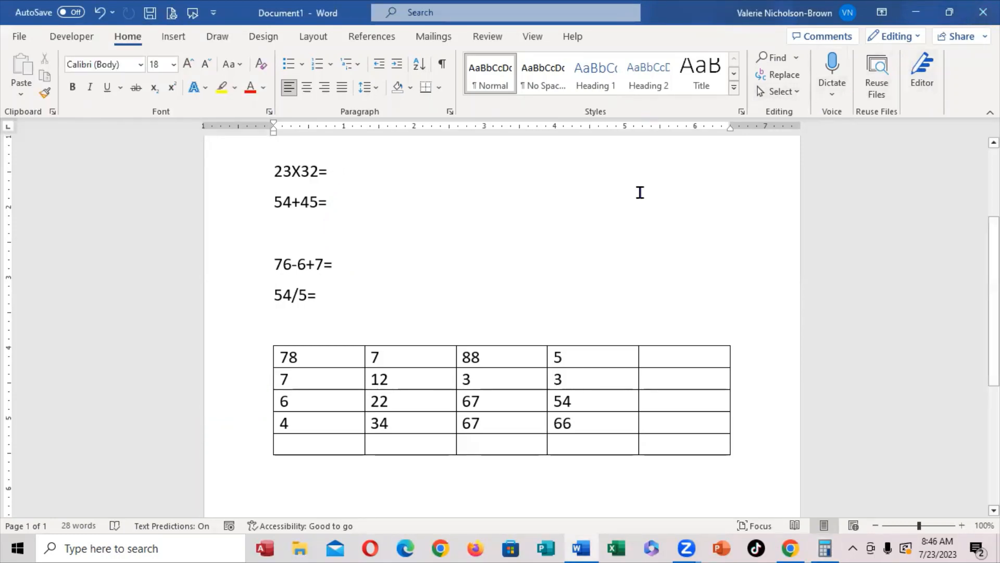
pyautogui.click(824, 547)
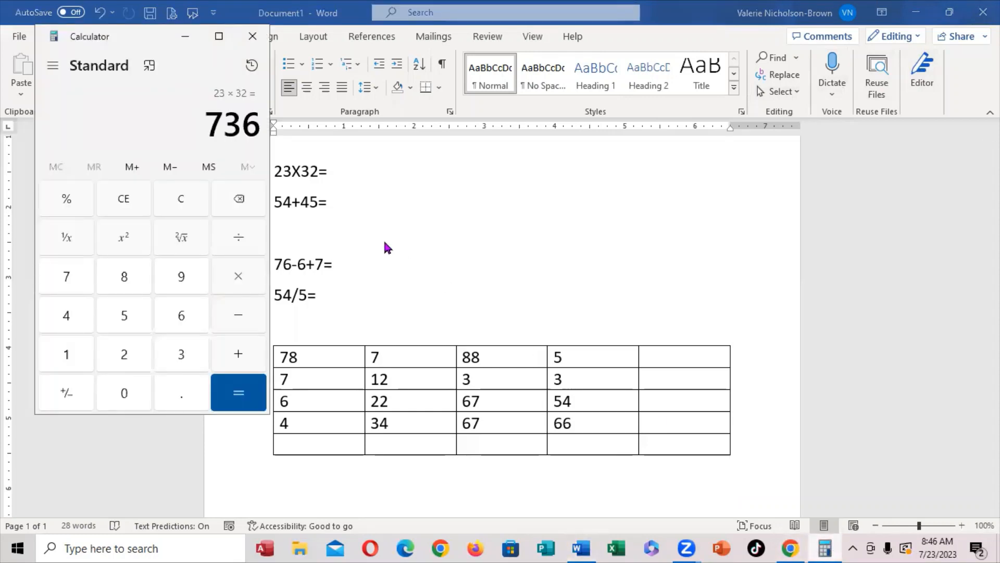
pyautogui.click(343, 181)
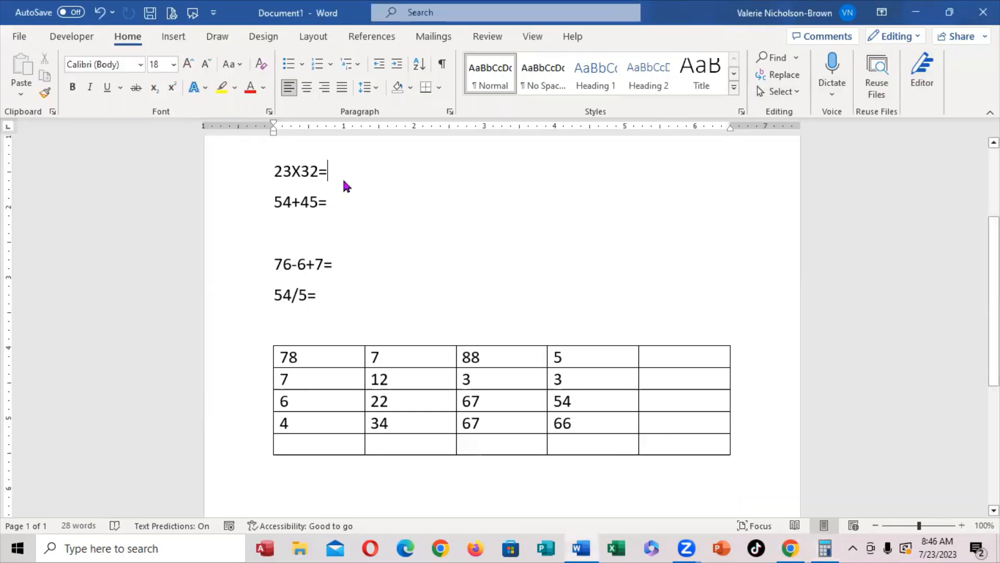
pyautogui.write('73')
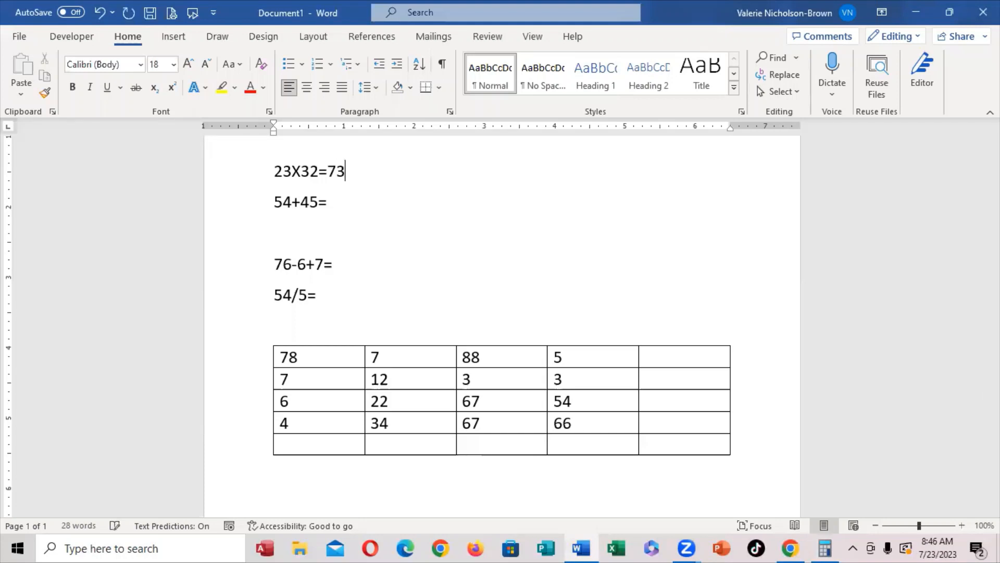
pyautogui.write('6')
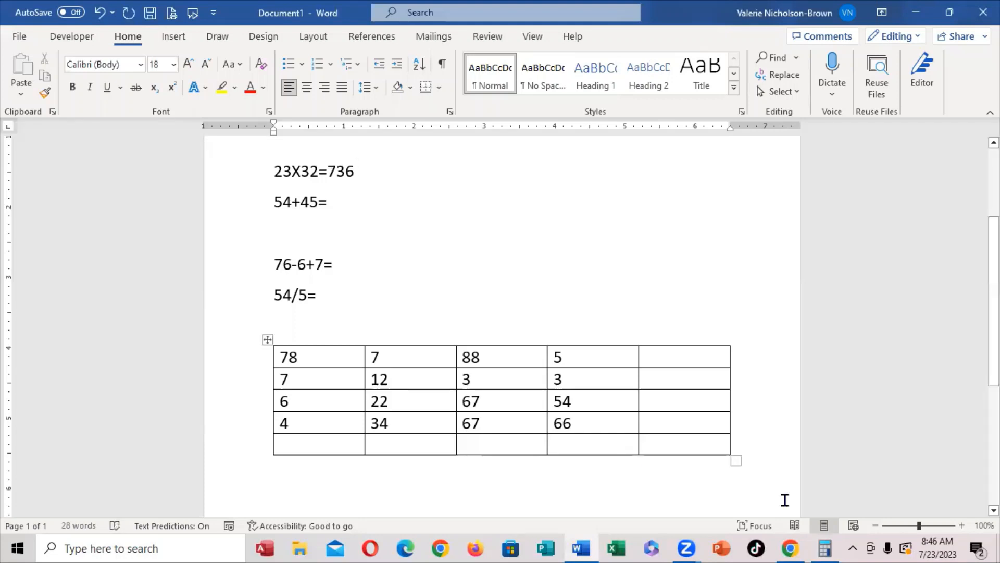
# Add 54 and 45 in Calculator, and enter 99 as the answer after "54+45=" in the Word document
pyautogui.click(824, 548)
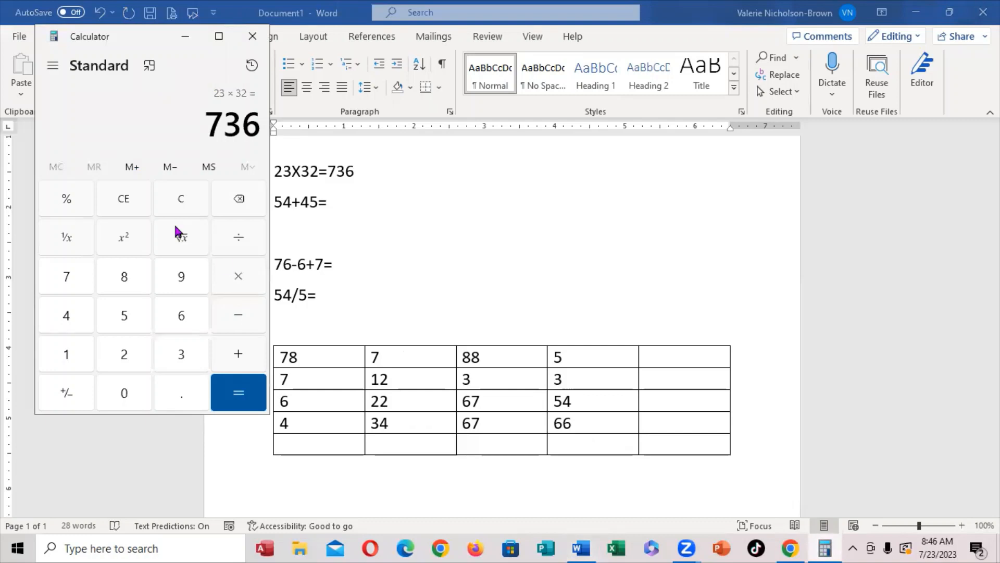
pyautogui.click(239, 198)
pyautogui.click(119, 319)
pyautogui.click(76, 320)
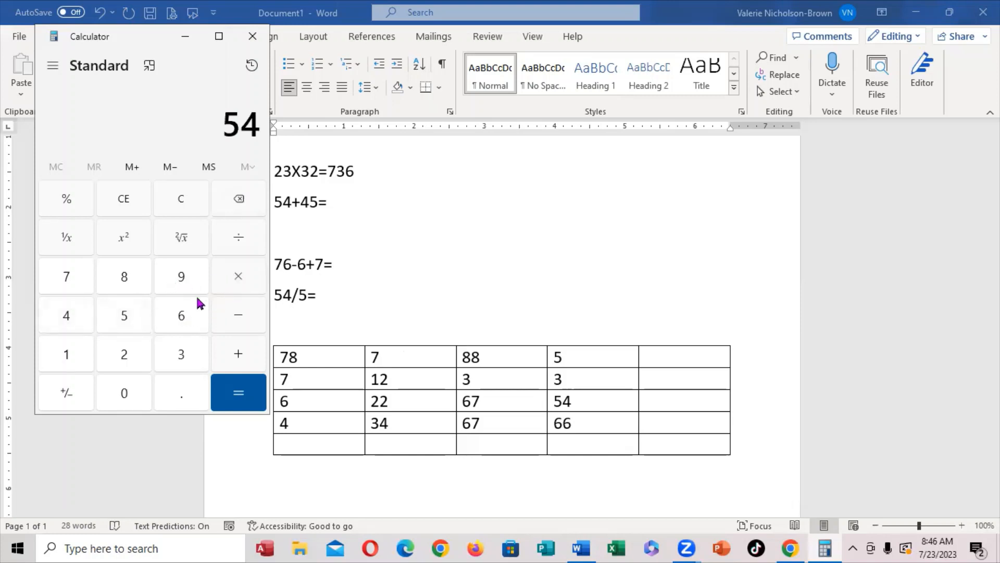
pyautogui.click(238, 357)
pyautogui.click(89, 319)
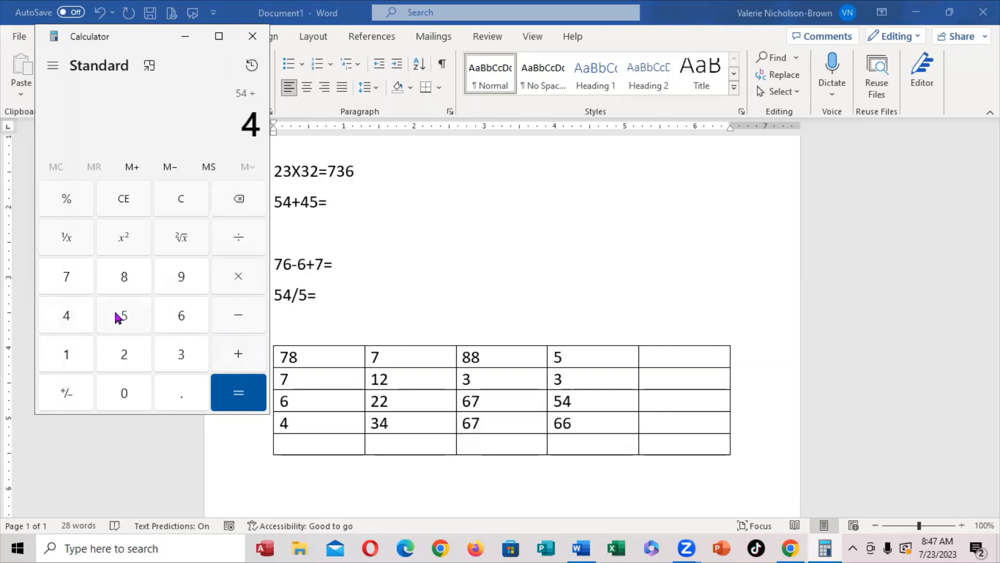
pyautogui.click(115, 312)
pyautogui.click(224, 391)
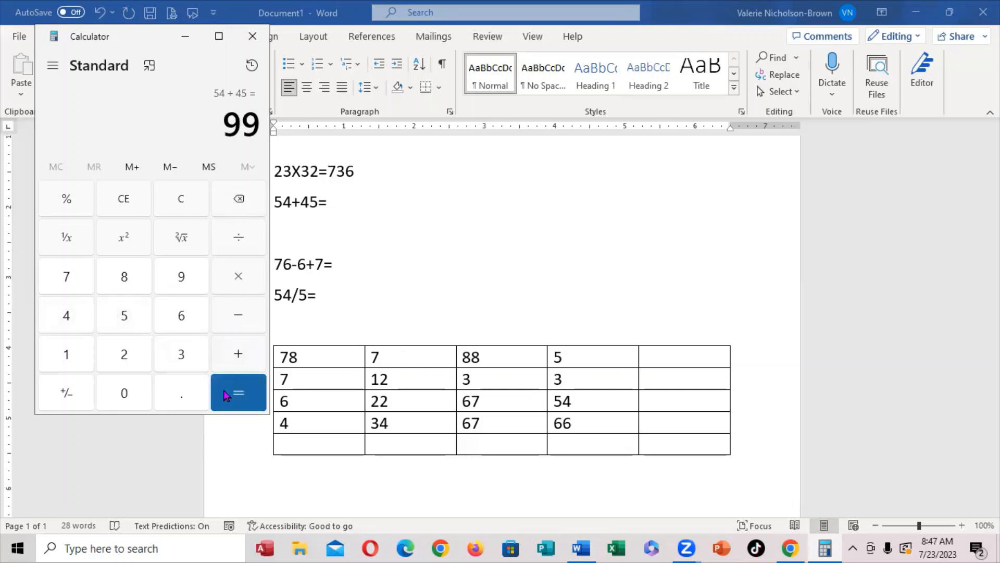
pyautogui.click(338, 206)
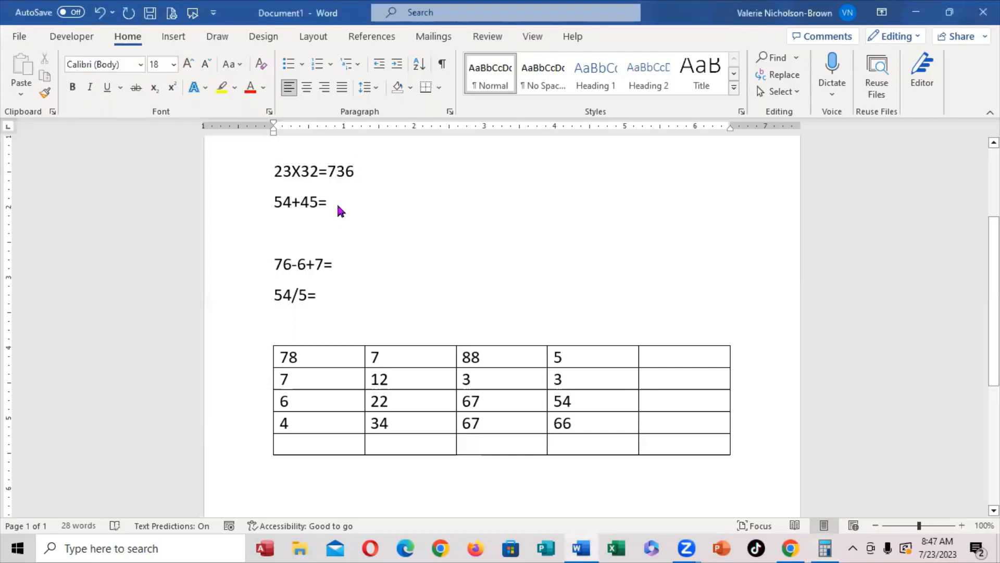
pyautogui.write('99')
# Insert a formula field containing =76-6+7 after "76-6+7=" and update the field to calculate its result
pyautogui.click(354, 269)
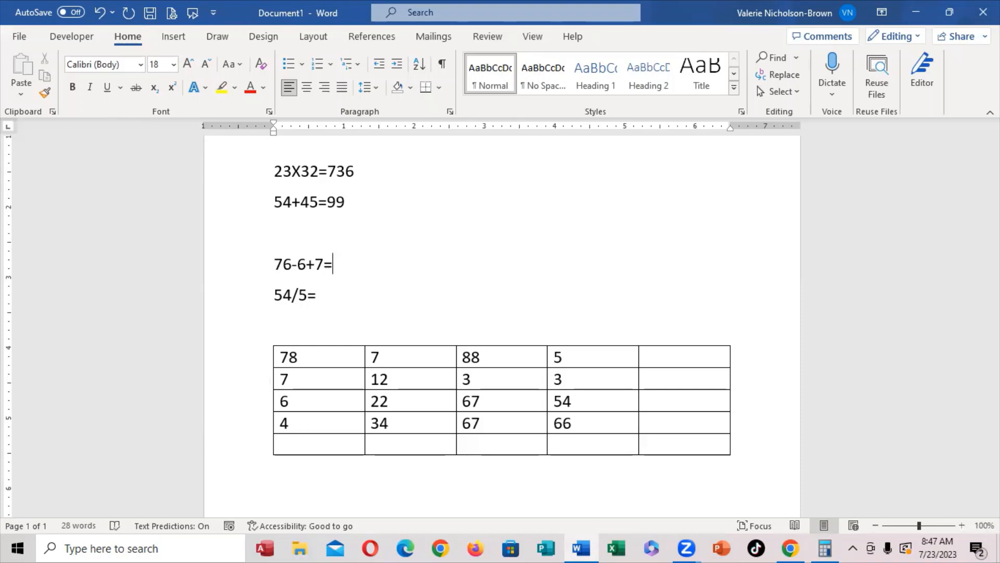
pyautogui.hotkey('ctrl', 'F9')
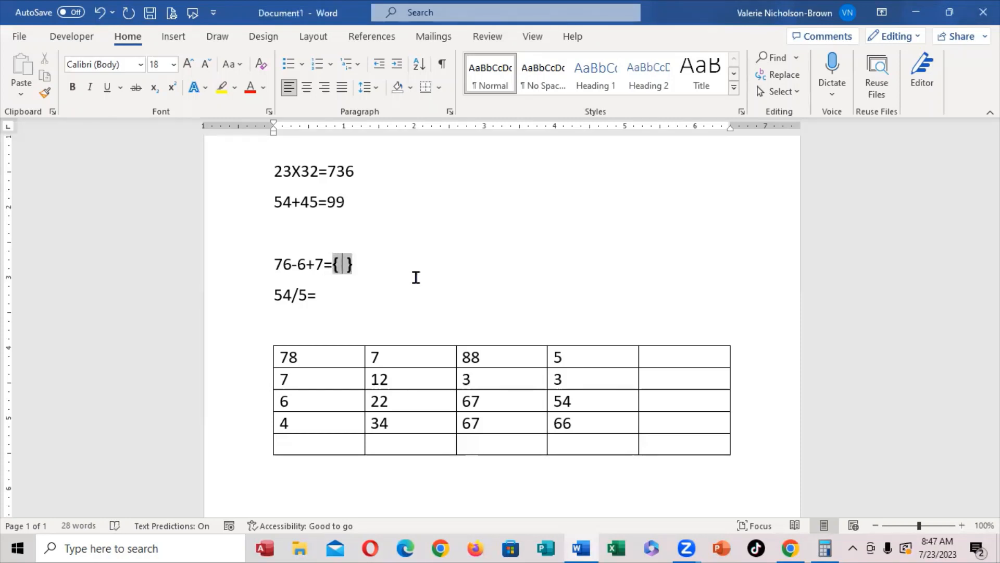
pyautogui.write('=7 ')
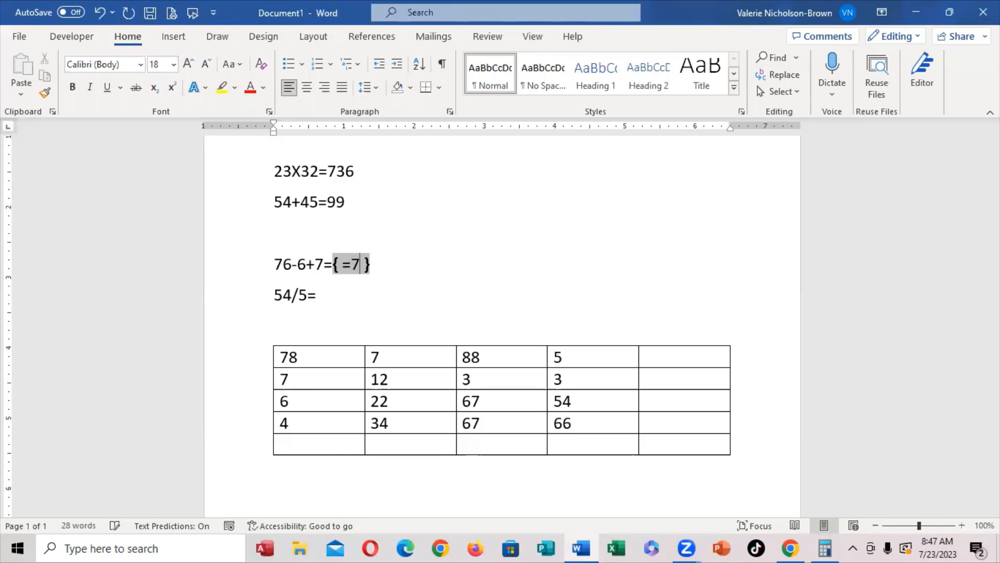
pyautogui.write('6-6')
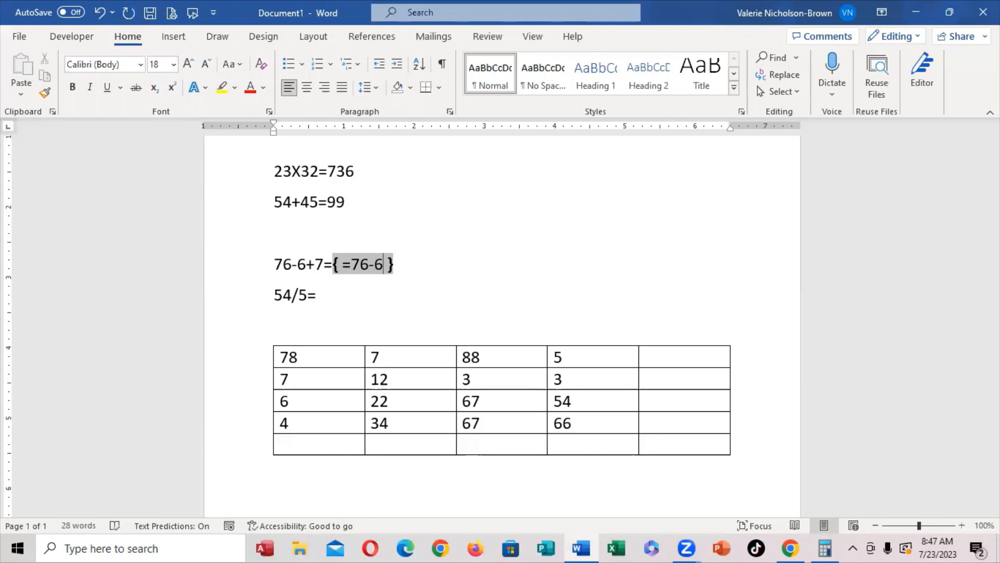
pyautogui.write('=')
pyautogui.press('BackSpace')
pyautogui.write('+7')
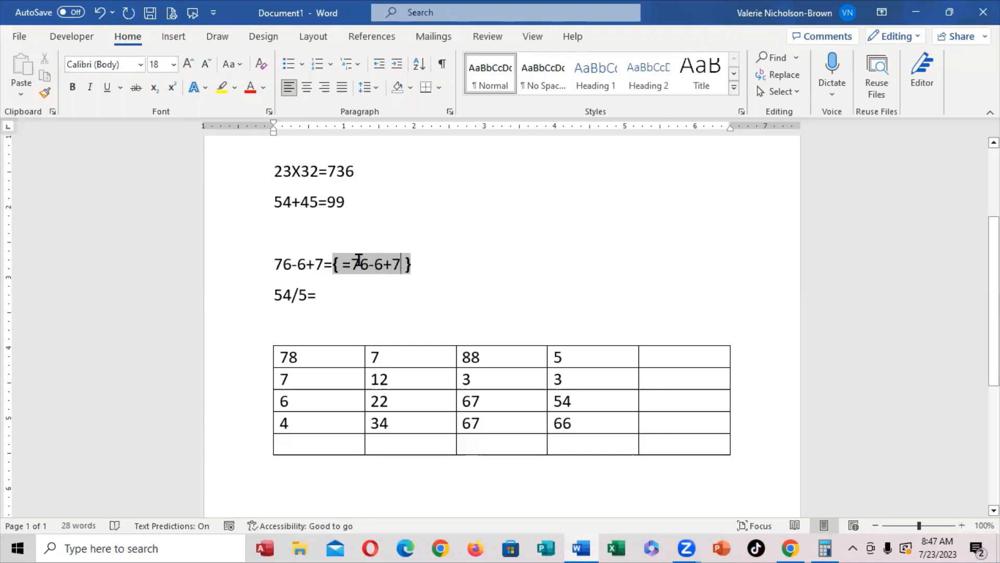
pyautogui.rightClick(375, 267)
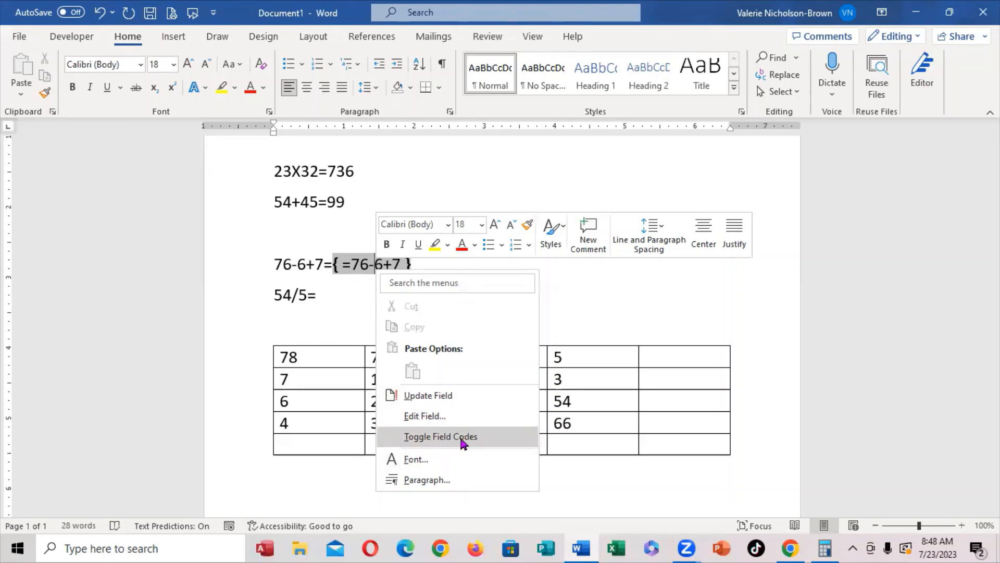
pyautogui.click(420, 396)
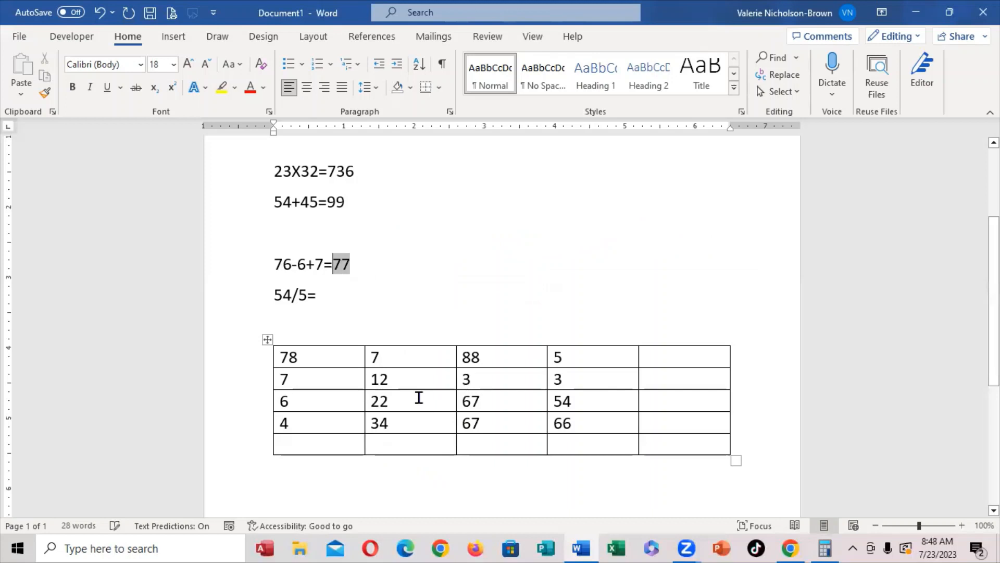
# Insert a formula field containing =54/5 after "54/5=" and update the field to calculate its result
pyautogui.click(328, 301)
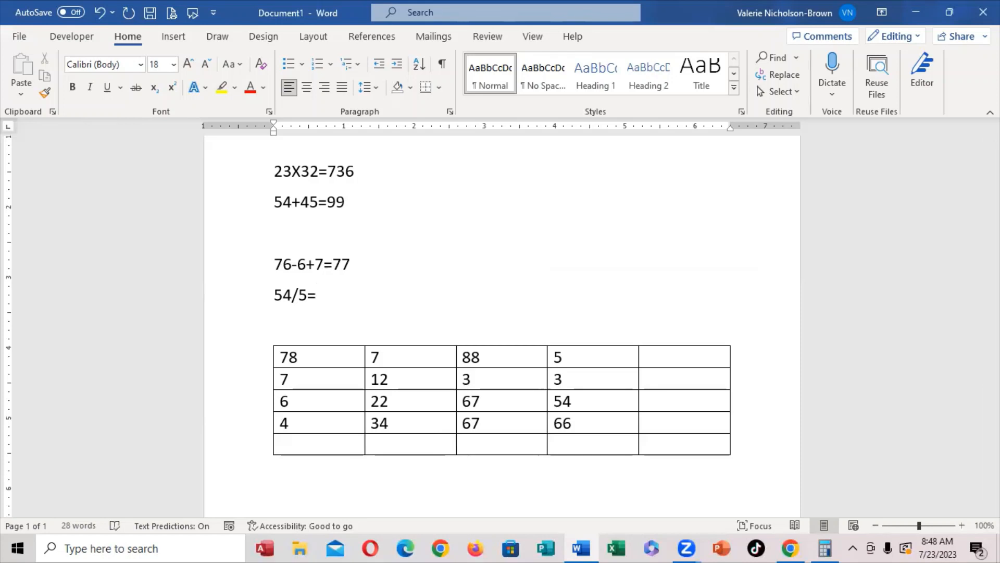
pyautogui.hotkey('ctrl', 'F9')
pyautogui.write('=')
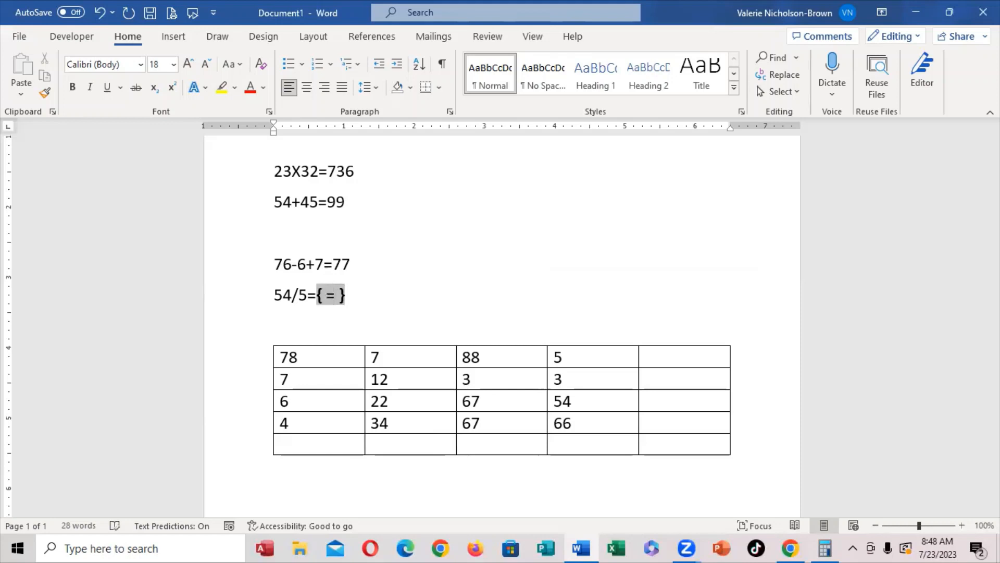
pyautogui.write('54/')
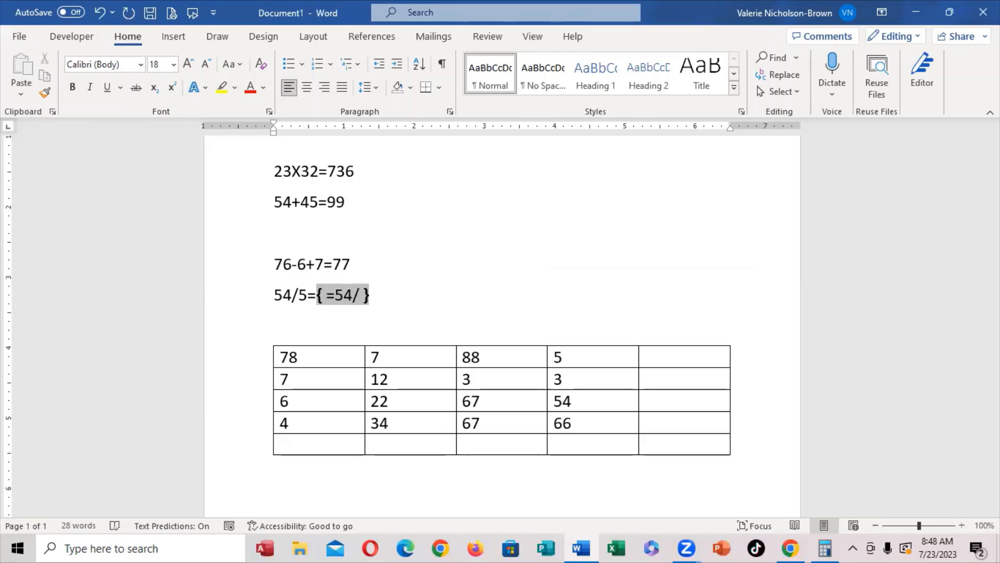
pyautogui.write('5')
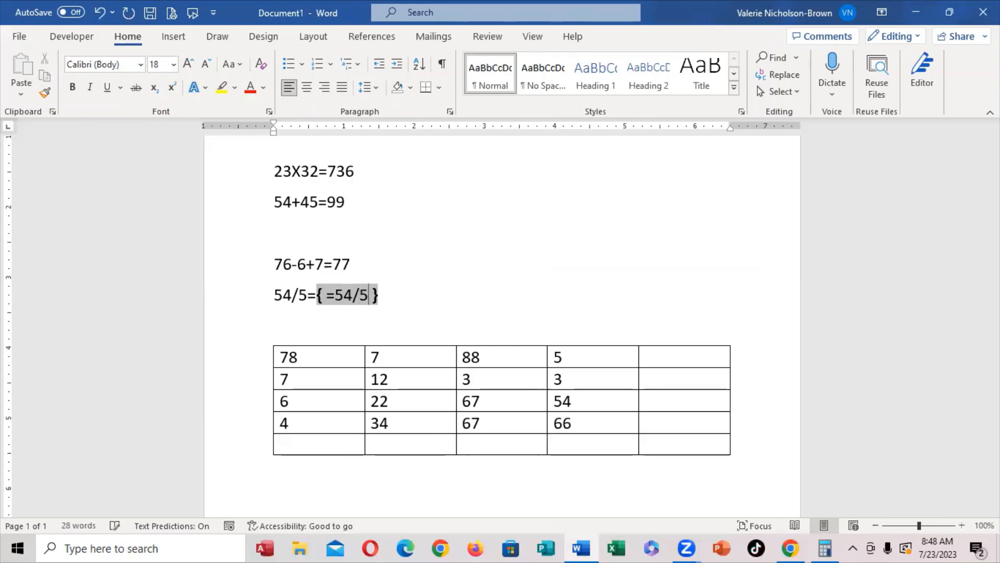
pyautogui.rightClick(342, 295)
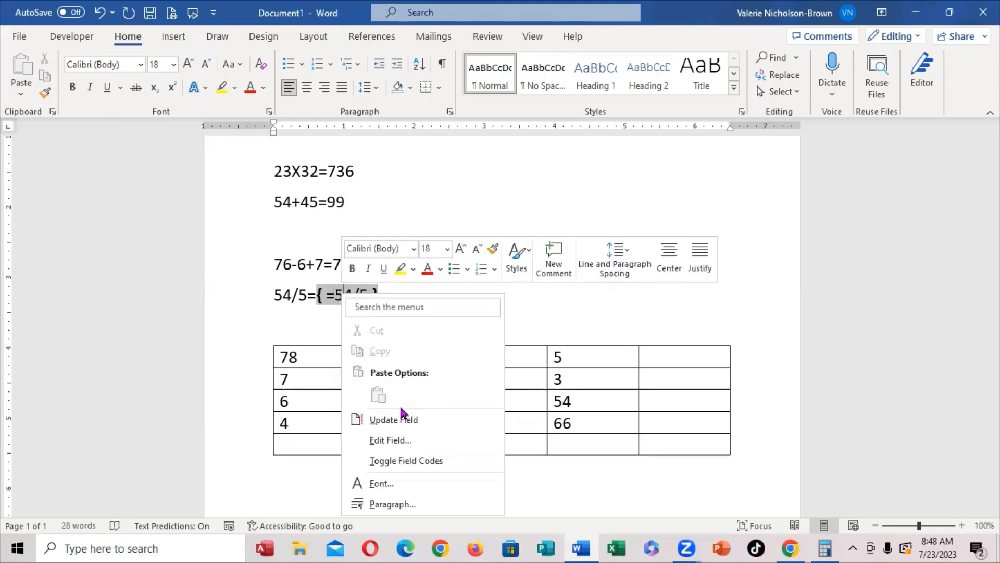
pyautogui.click(399, 421)
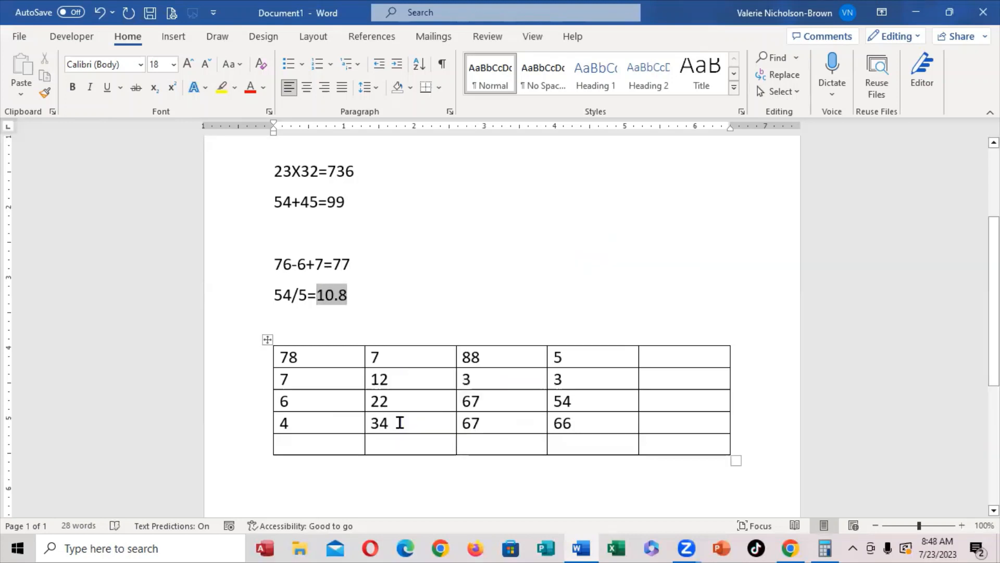
pyautogui.click(369, 305)
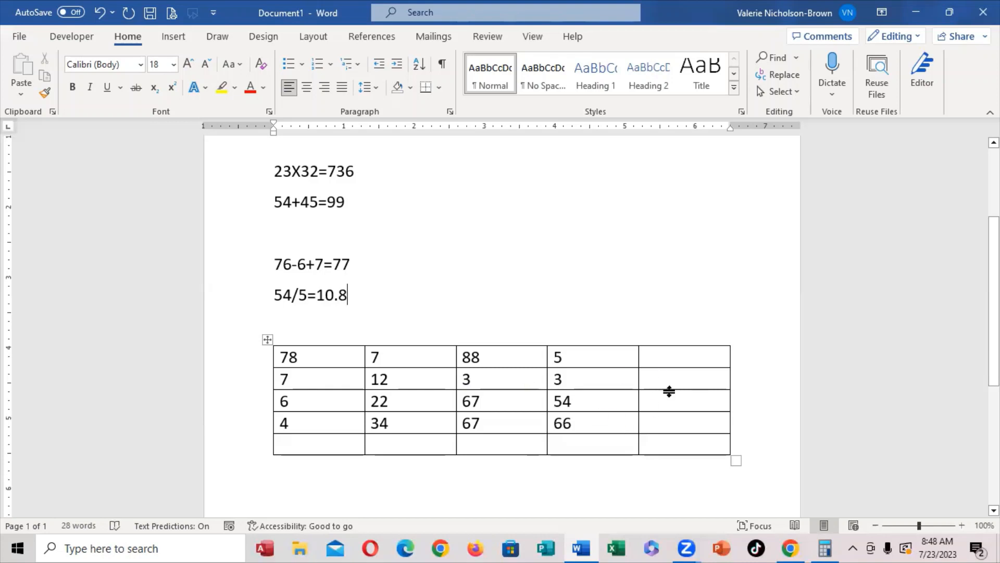
# Total the table's first row in its empty last cell with the formula =SUM(LEFT)
pyautogui.click(683, 359)
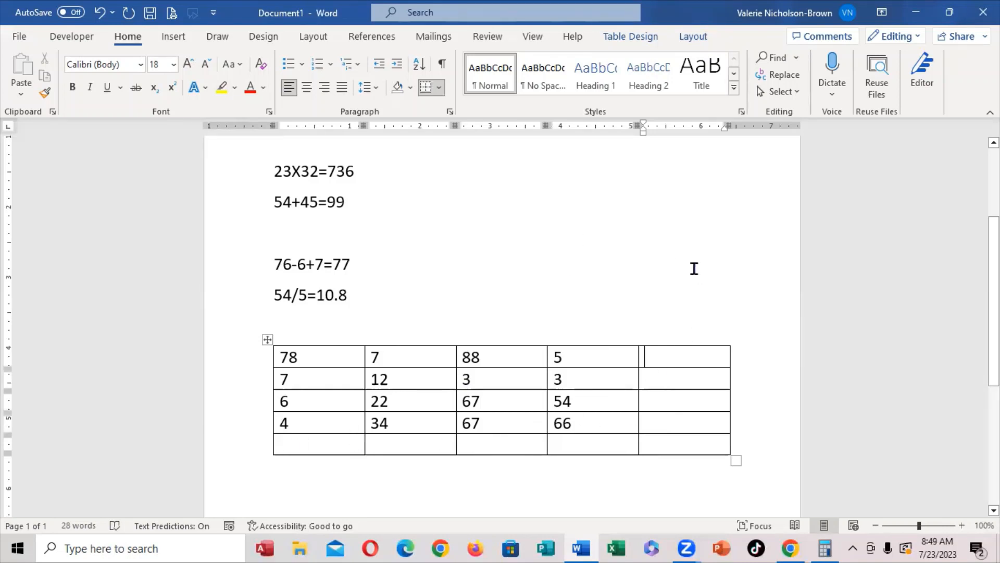
pyautogui.click(695, 38)
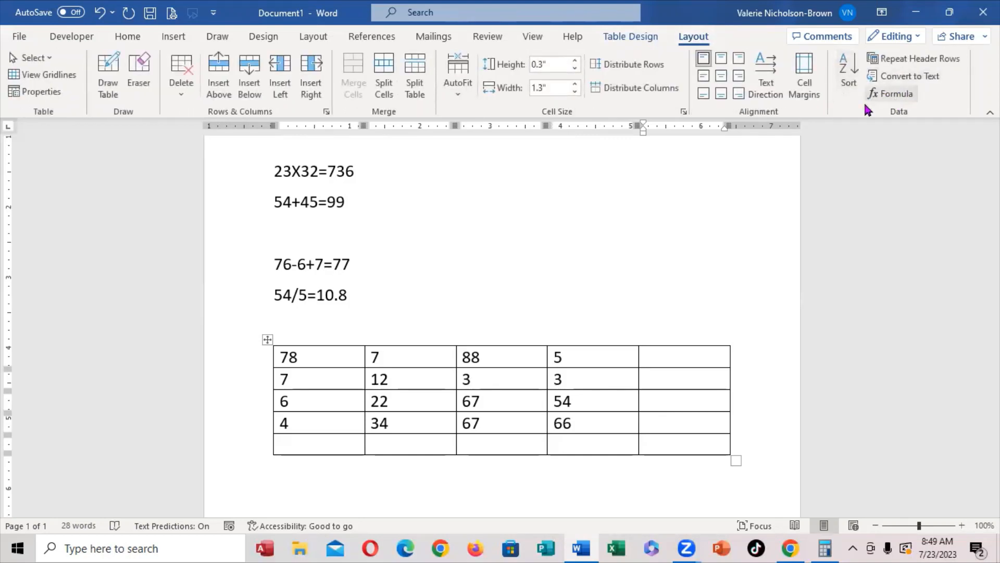
pyautogui.click(884, 95)
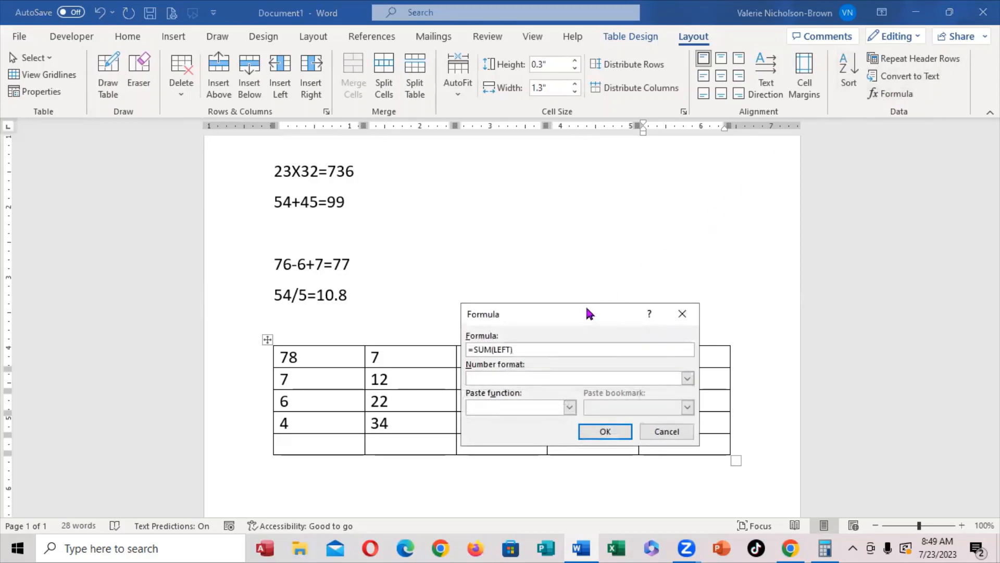
pyautogui.moveTo(586, 309); pyautogui.dragTo(538, 159)
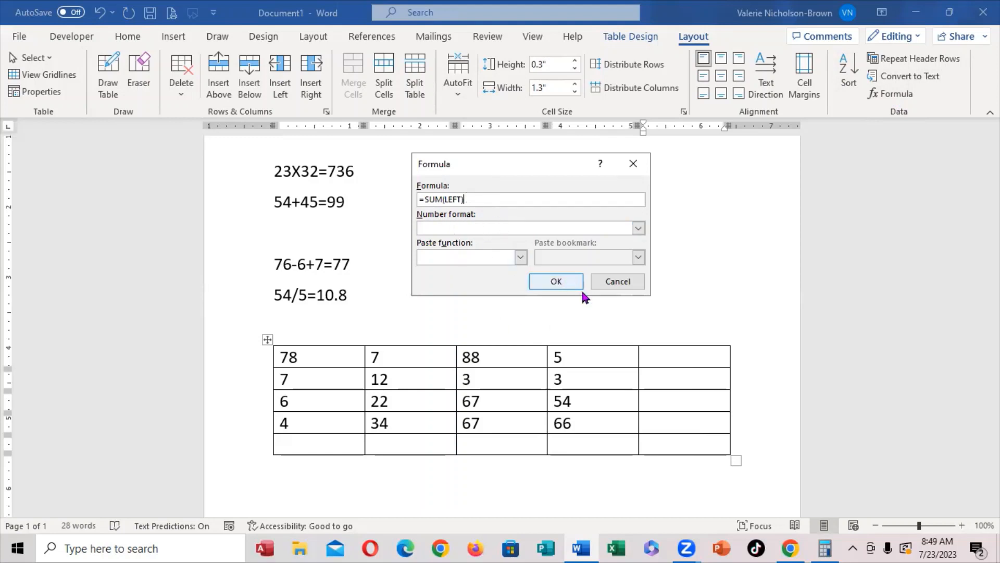
pyautogui.click(553, 282)
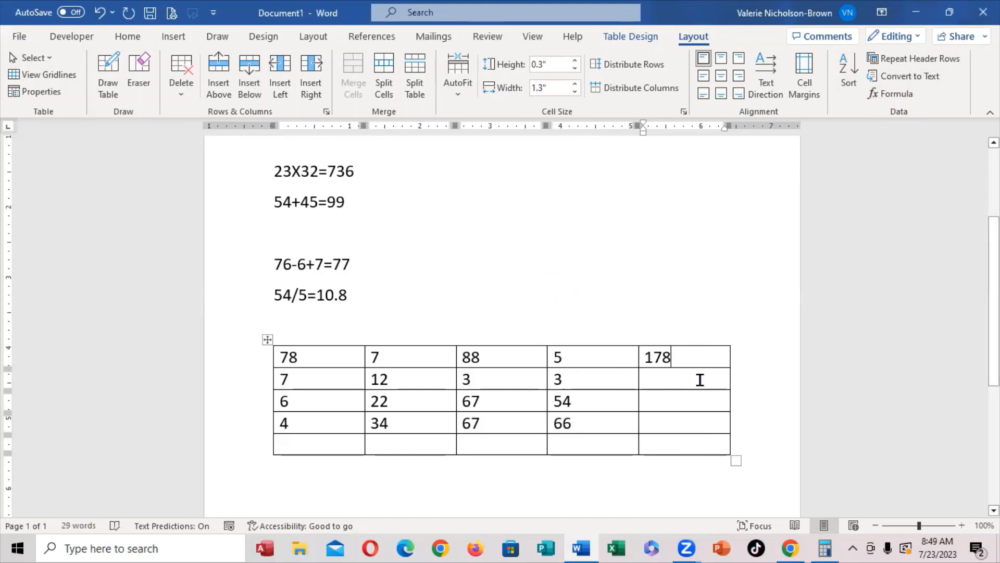
# Total the second row in its last cell, changing the suggested formula from ABOVE to =SUM(LEFT)
pyautogui.click(673, 379)
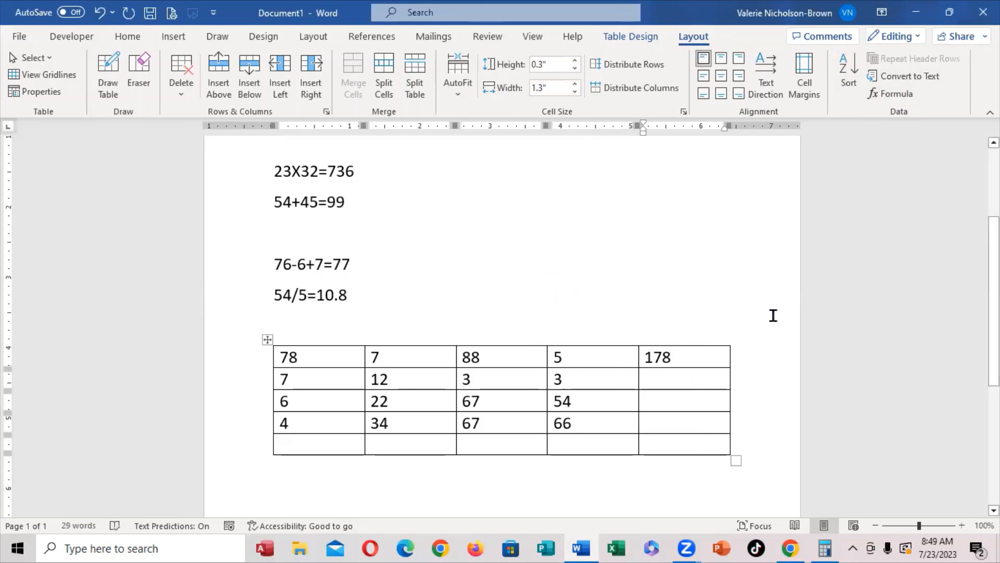
pyautogui.click(880, 97)
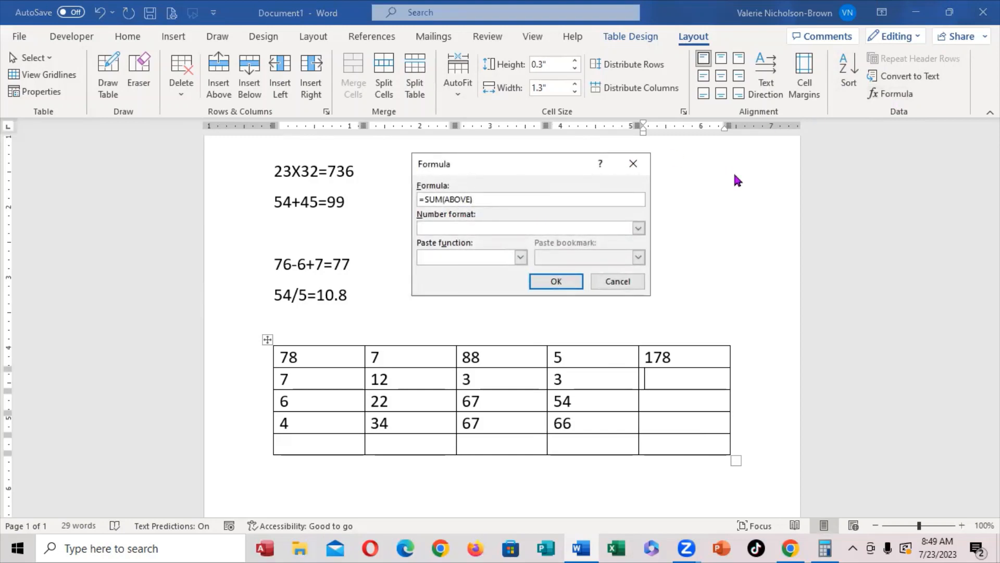
pyautogui.press('BackSpace')
pyautogui.press('BackSpace')
pyautogui.click(562, 283)
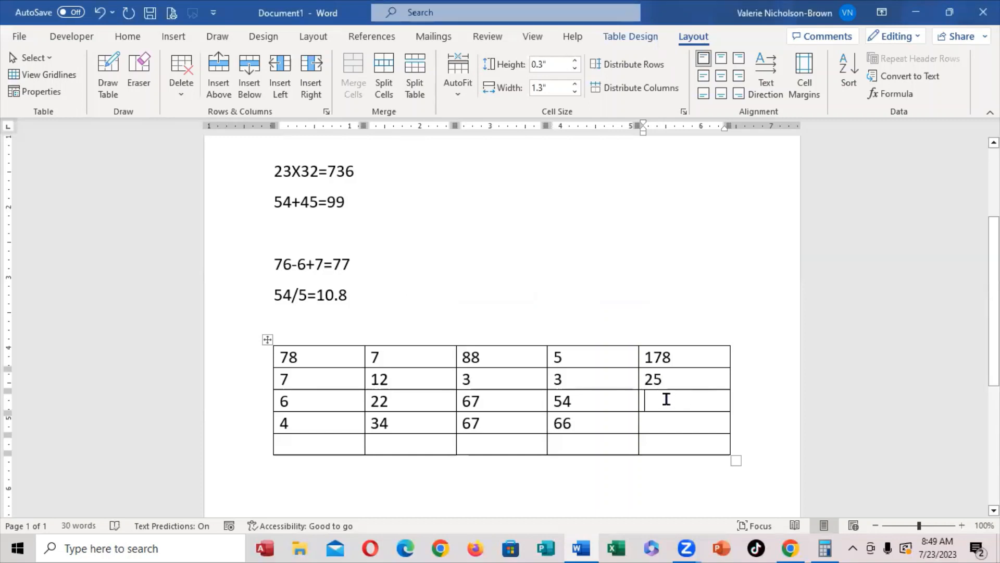
# Total the third row in its last cell with a formula that sums the cells to the left
pyautogui.click(891, 93)
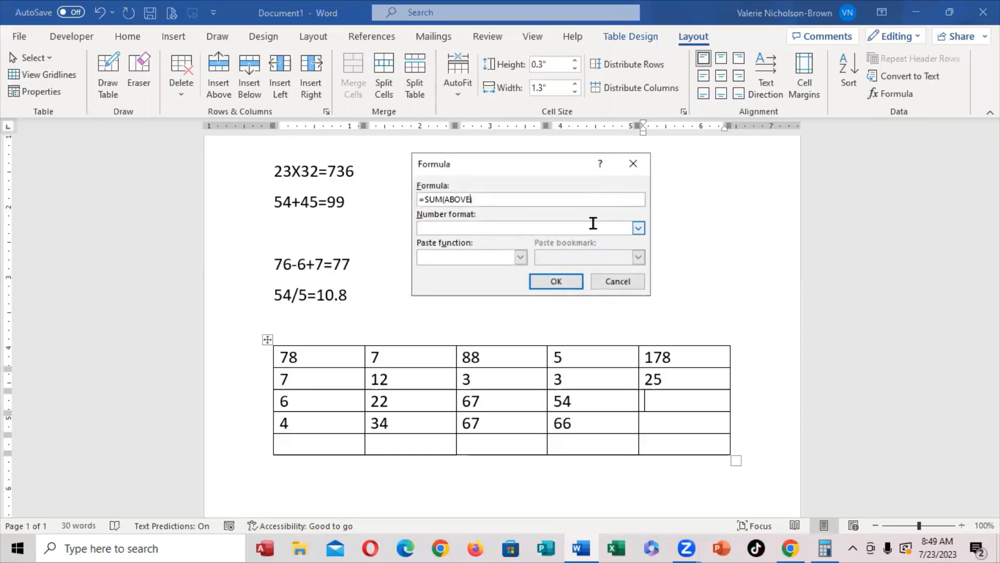
pyautogui.press('BackSpace')
pyautogui.press('BackSpace')
pyautogui.click(558, 281)
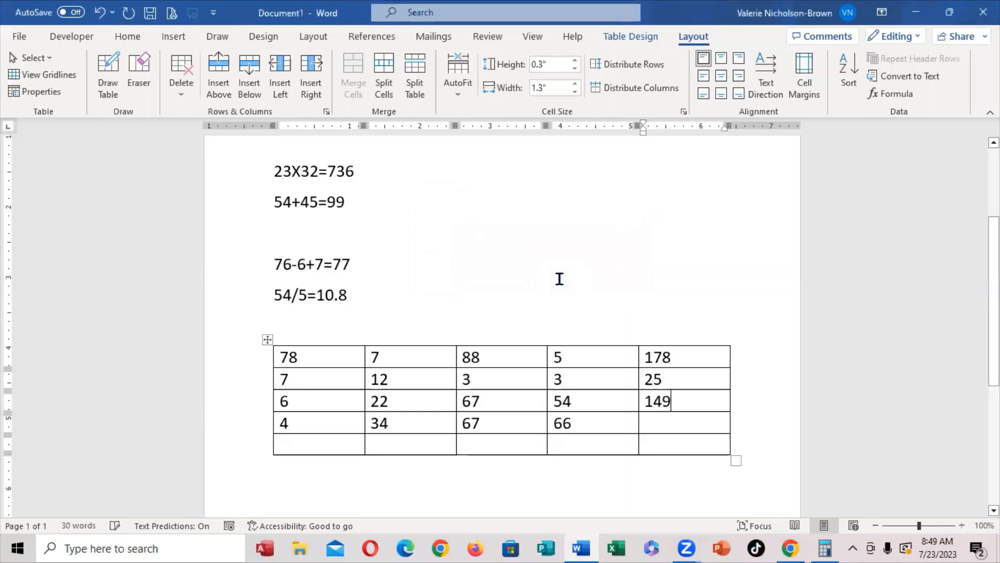
# Total the fourth row in its last cell, using LEFT instead of ABOVE in the SUM formula
pyautogui.click(659, 419)
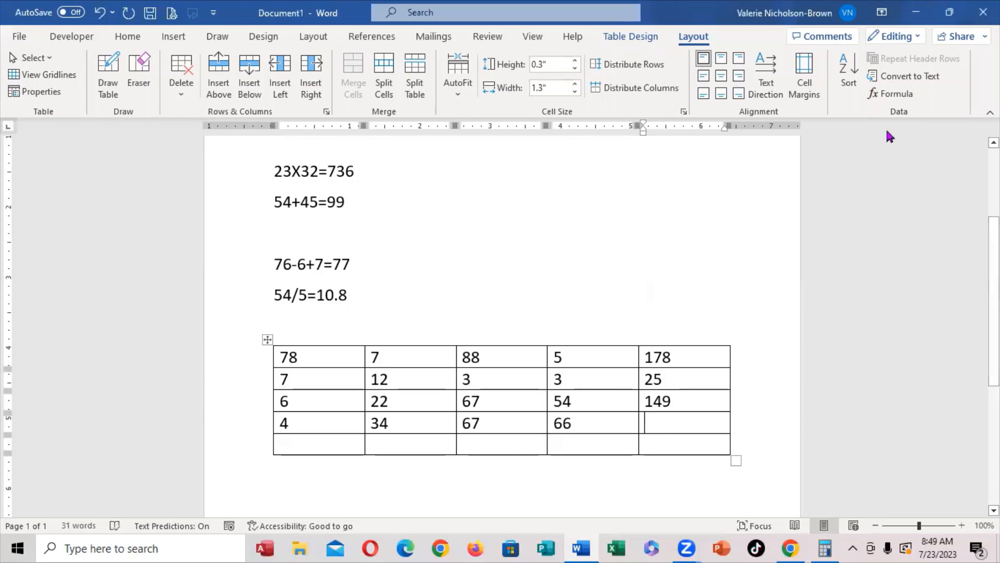
pyautogui.click(893, 97)
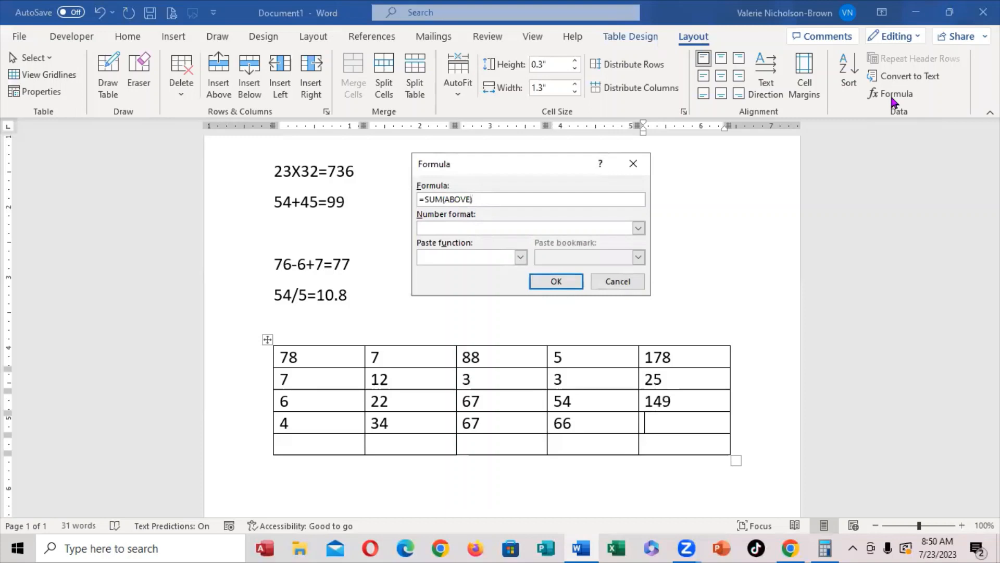
pyautogui.press('BackSpace')
pyautogui.click(562, 281)
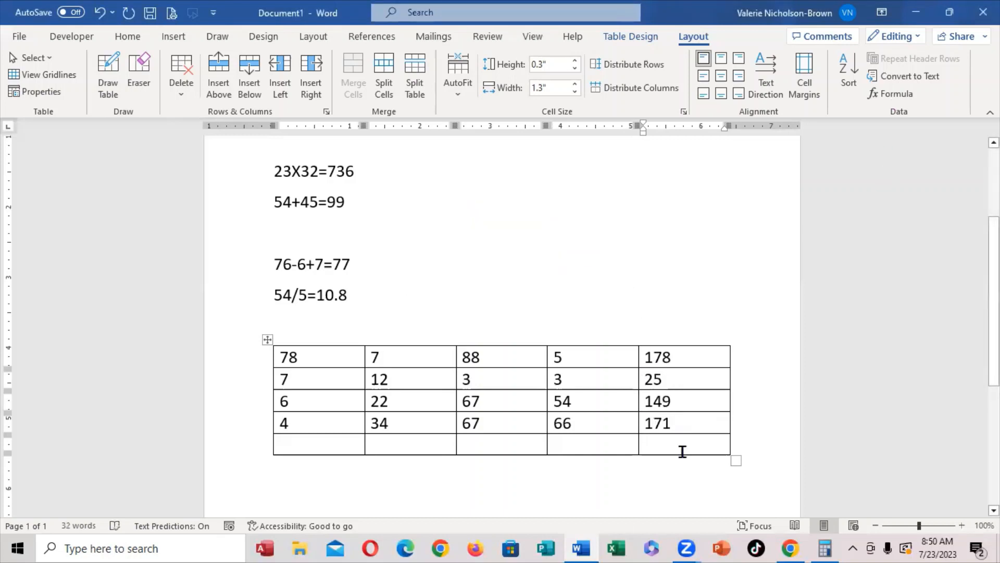
# Total the first and second columns in the table's bottom row with the formula =SUM(ABOVE)
pyautogui.click(307, 440)
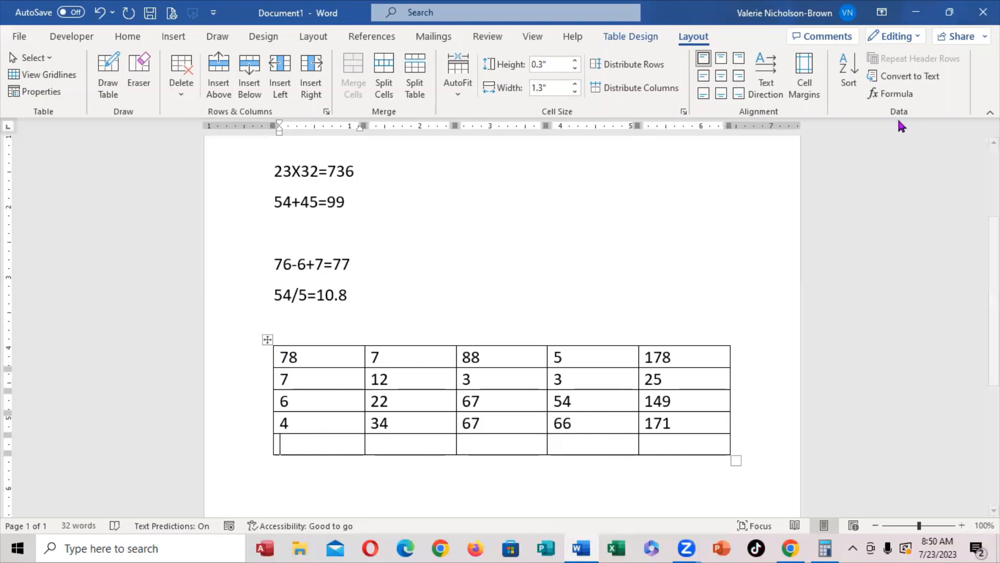
pyautogui.click(887, 95)
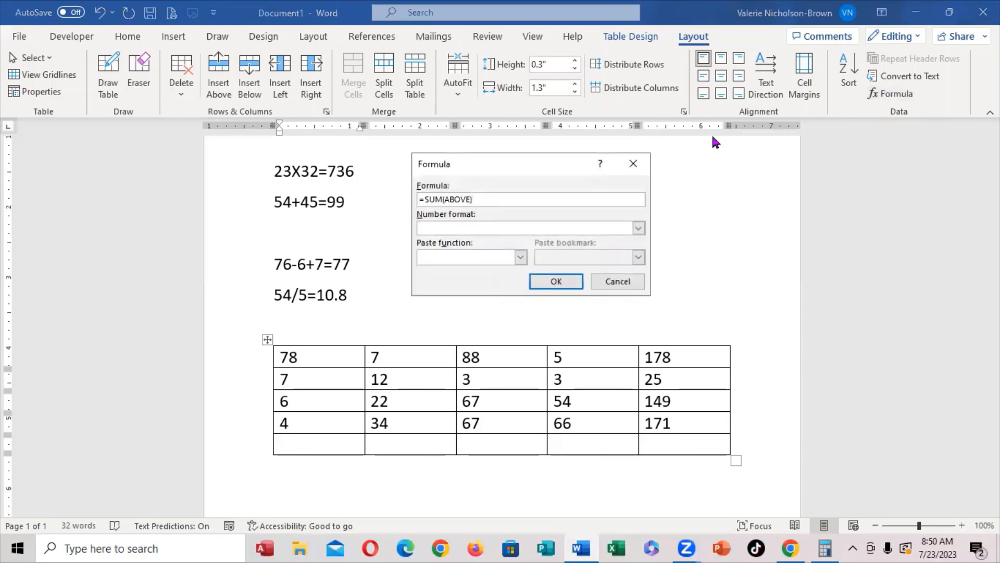
pyautogui.click(556, 284)
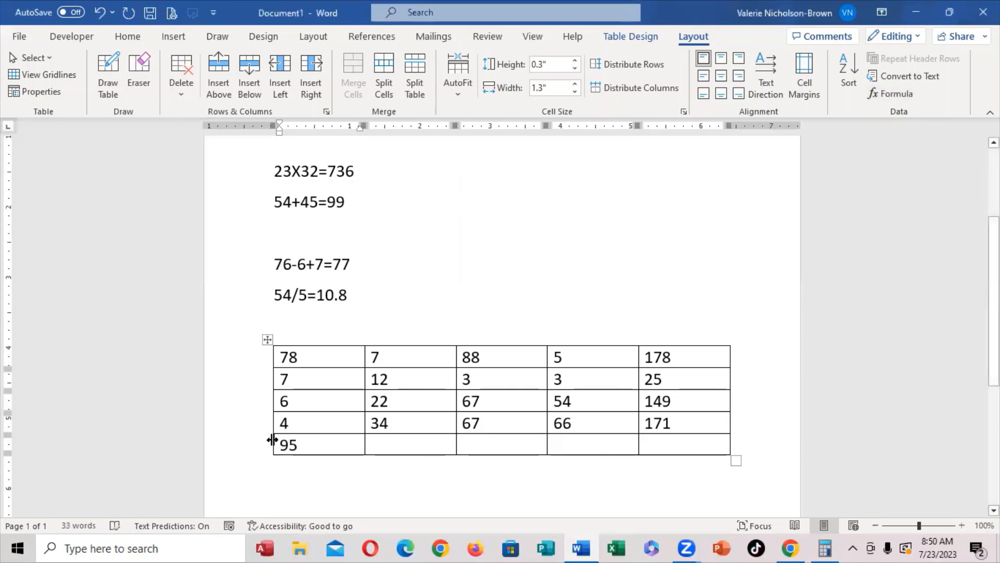
pyautogui.click(401, 444)
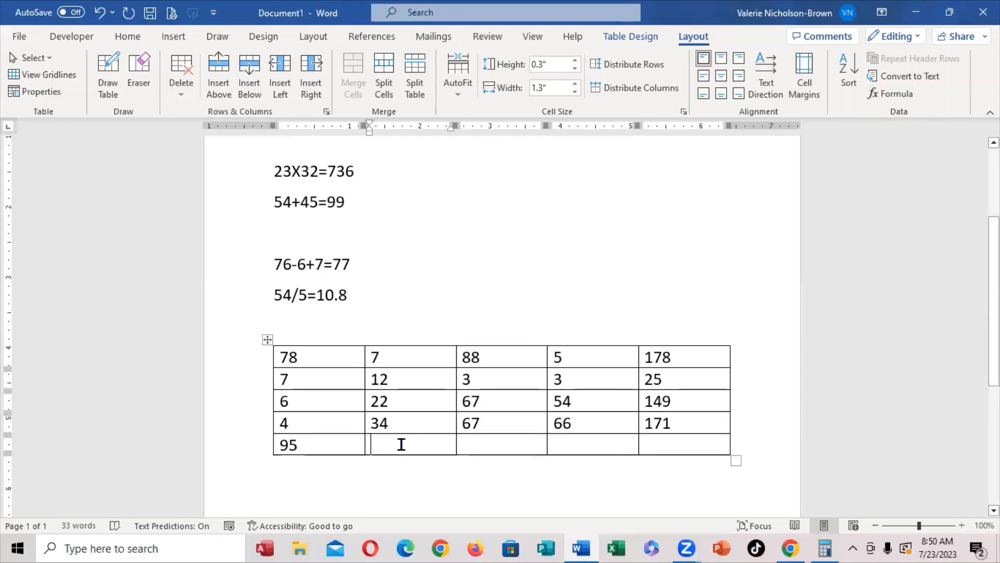
pyautogui.click(904, 96)
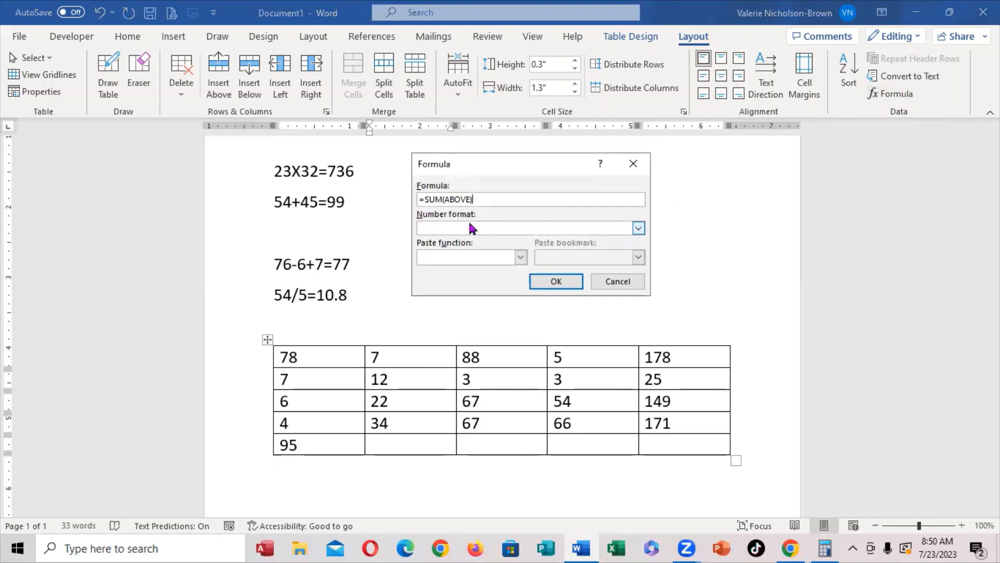
pyautogui.click(559, 284)
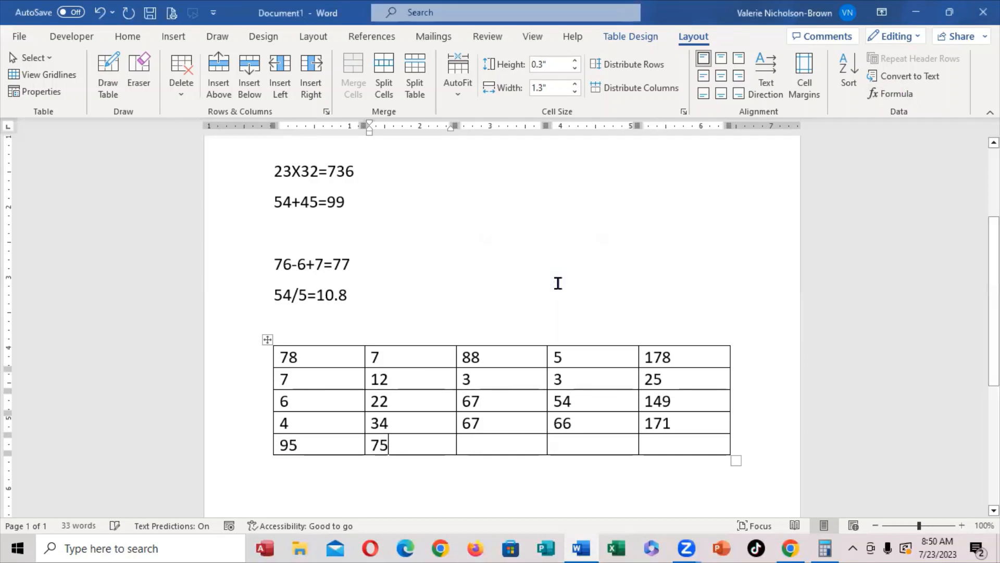
# Total the third and fourth columns in the bottom row with the formula =SUM(ABOVE)
pyautogui.click(497, 441)
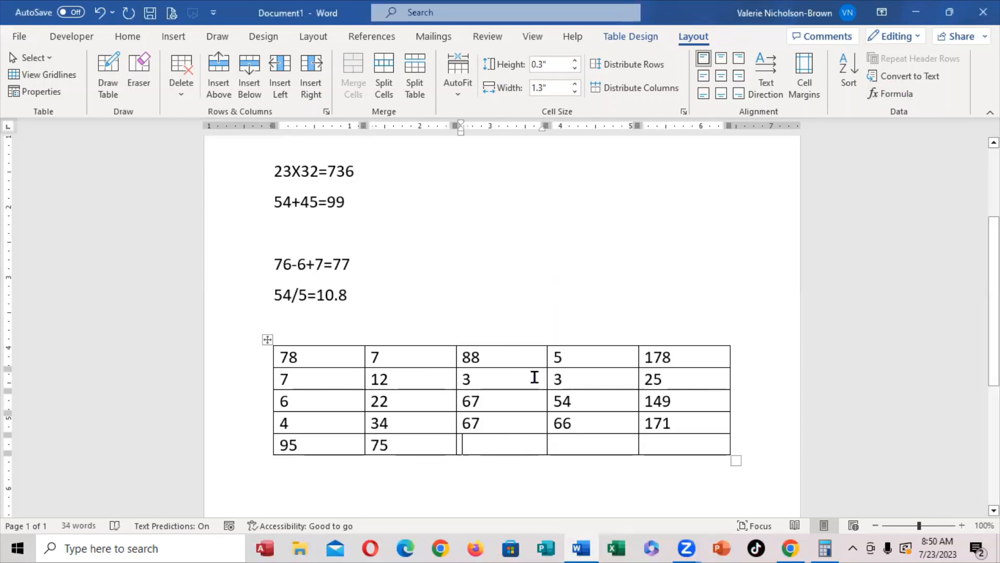
pyautogui.click(886, 95)
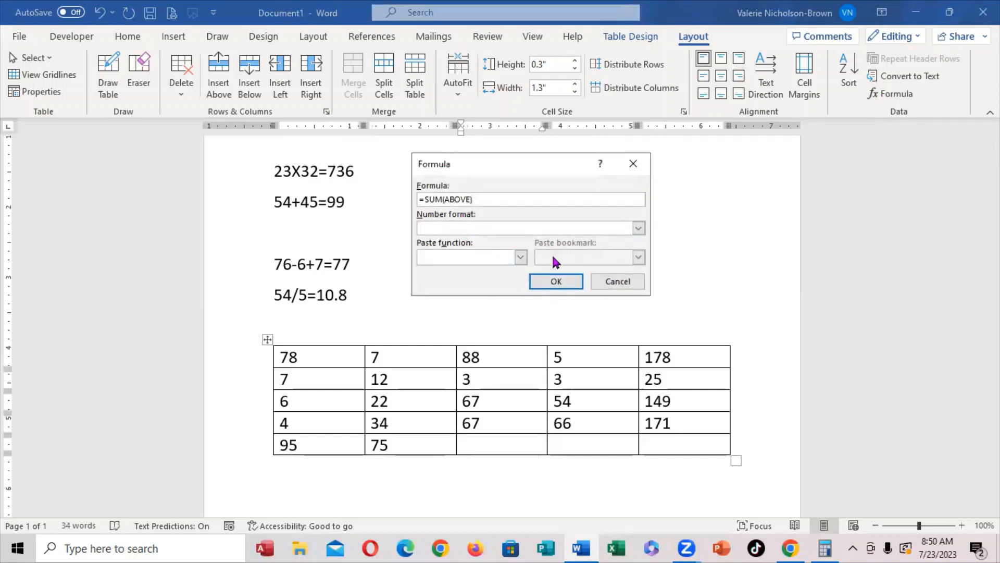
pyautogui.click(555, 282)
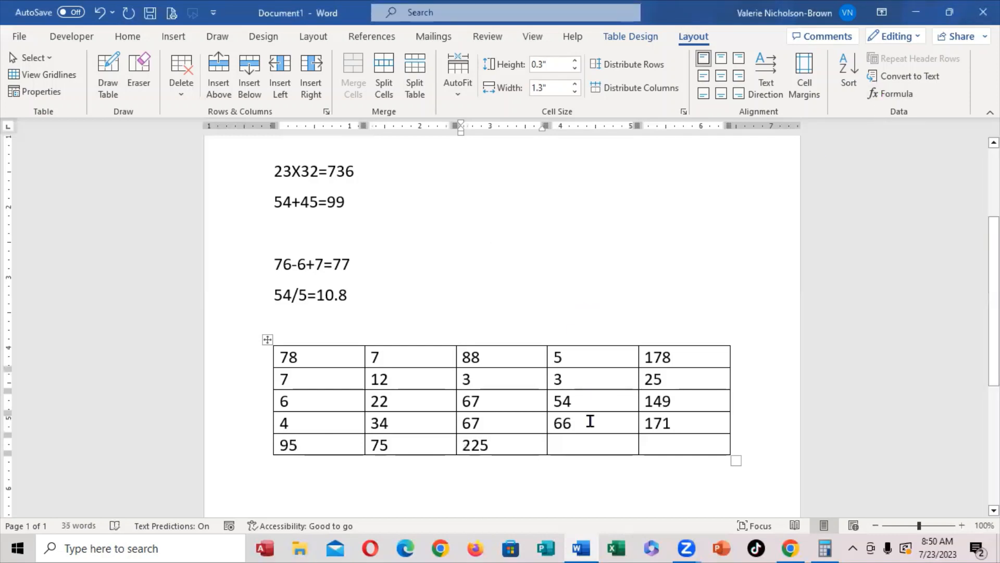
pyautogui.click(584, 449)
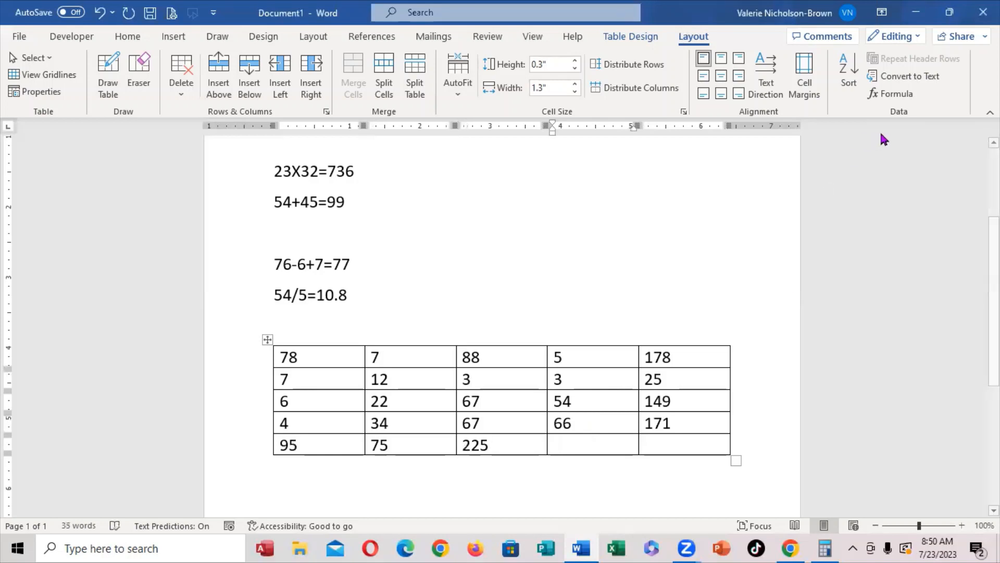
pyautogui.click(884, 96)
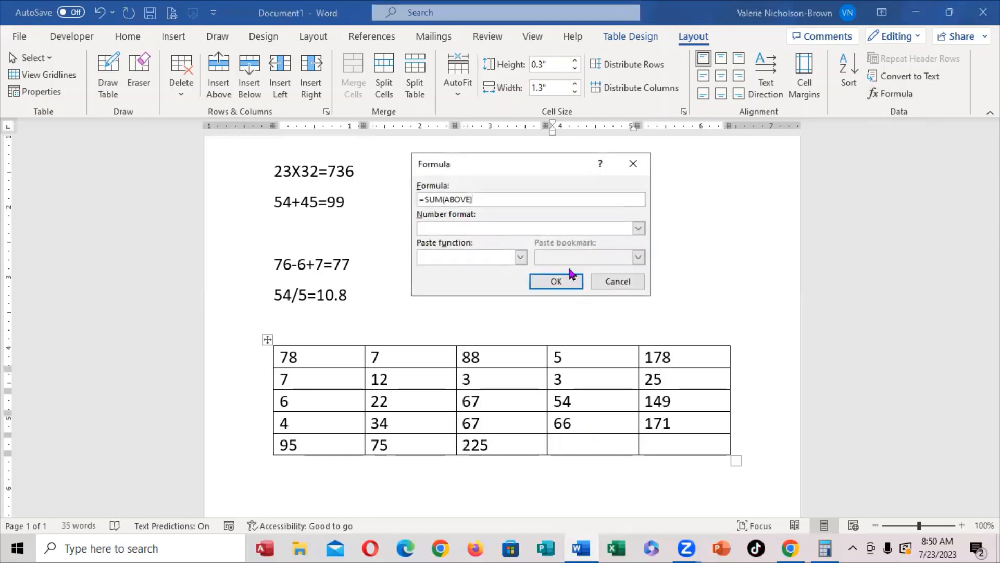
pyautogui.click(552, 281)
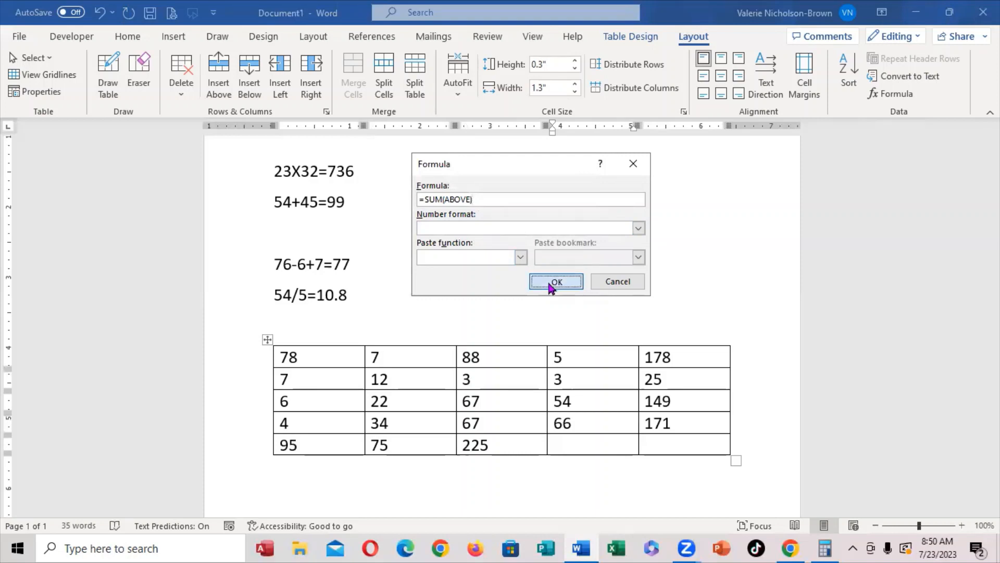
# Calculate the grand total in the table's bottom-right cell by summing the row totals with =SUM(ABOVE)
pyautogui.click(651, 444)
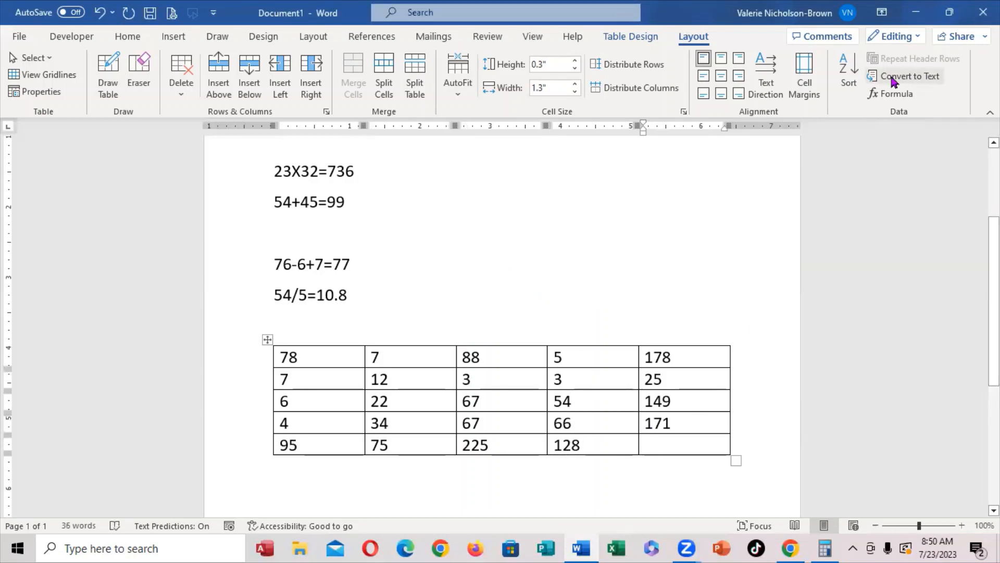
pyautogui.click(902, 95)
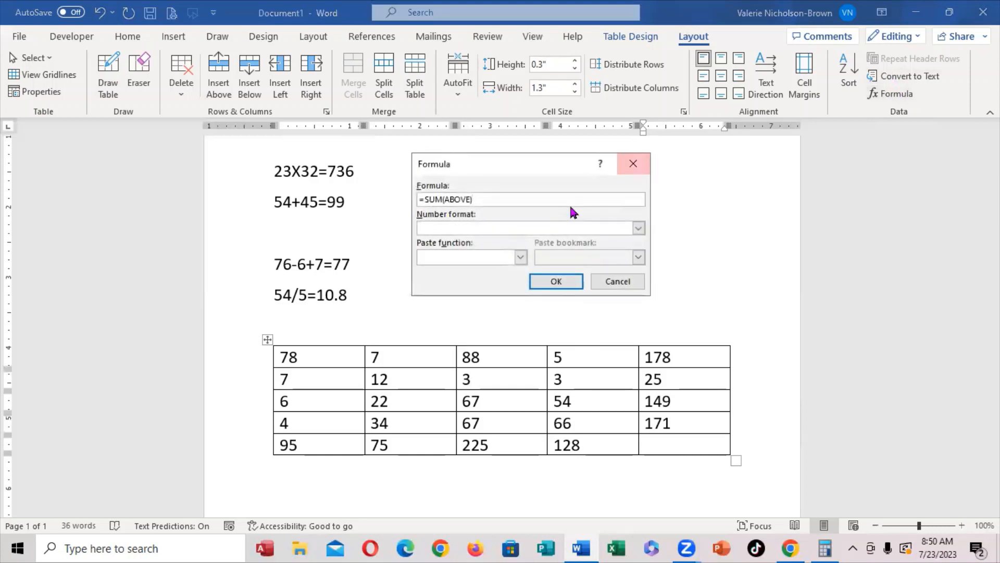
pyautogui.click(555, 281)
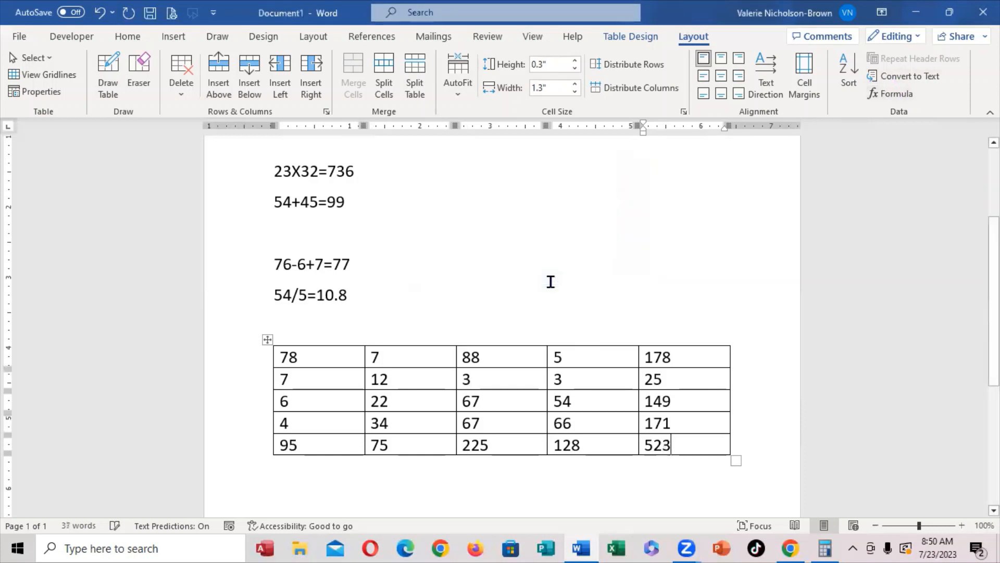